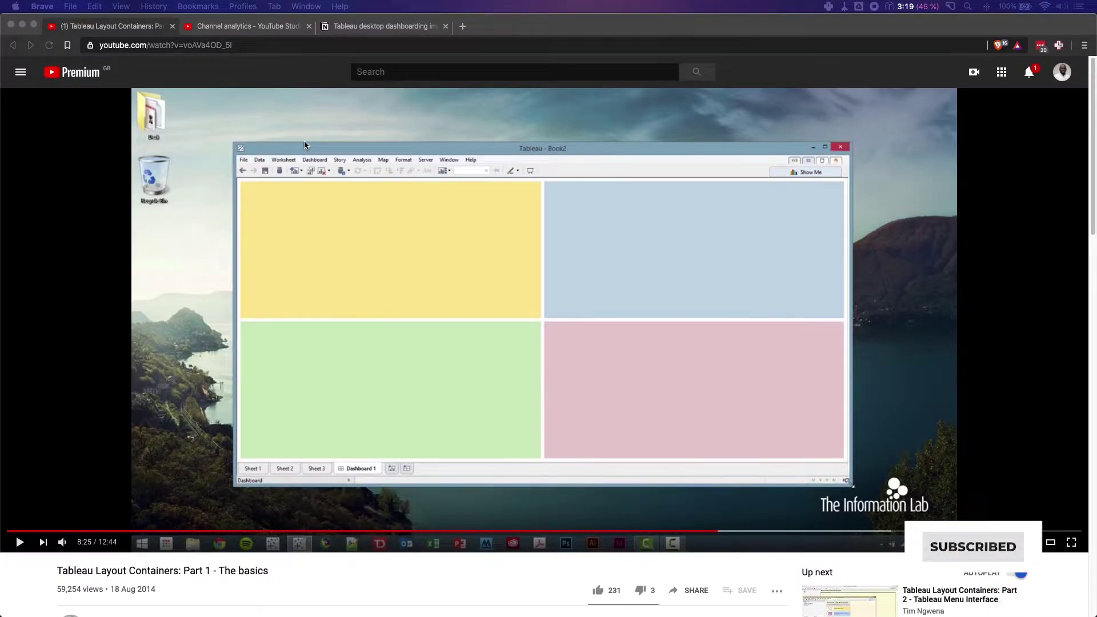
Switch to the Channel analytics tab showing watch time for Layout Containers Parts 1 and 2
left_click(284, 27)
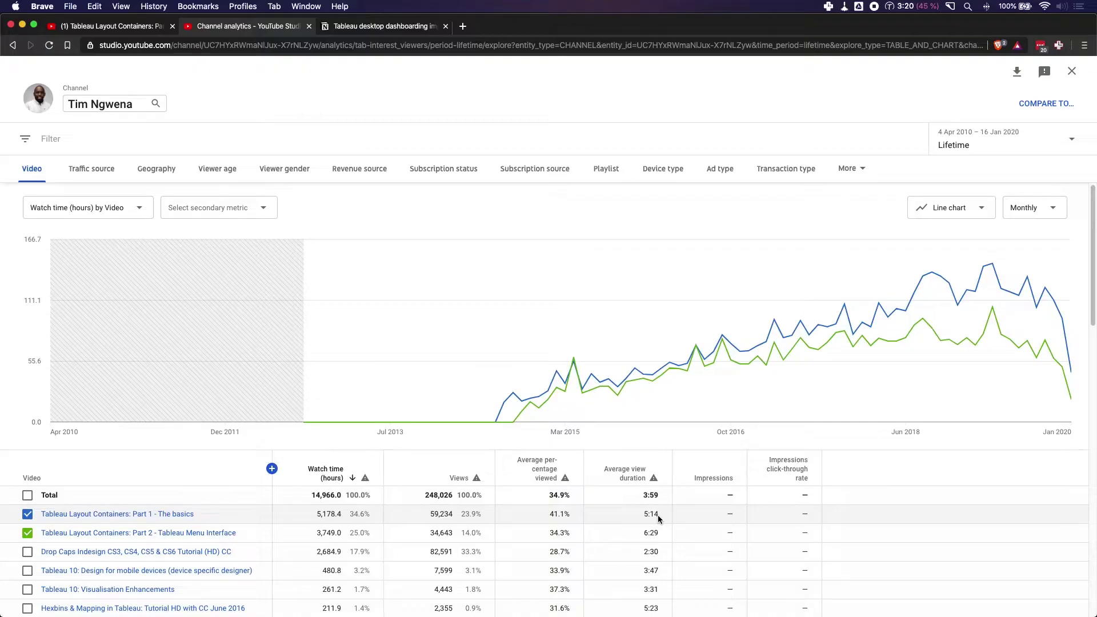
Open the Notion page of dashboarding improvements by version and scroll down to the Version 2019 entries
left_click(374, 27)
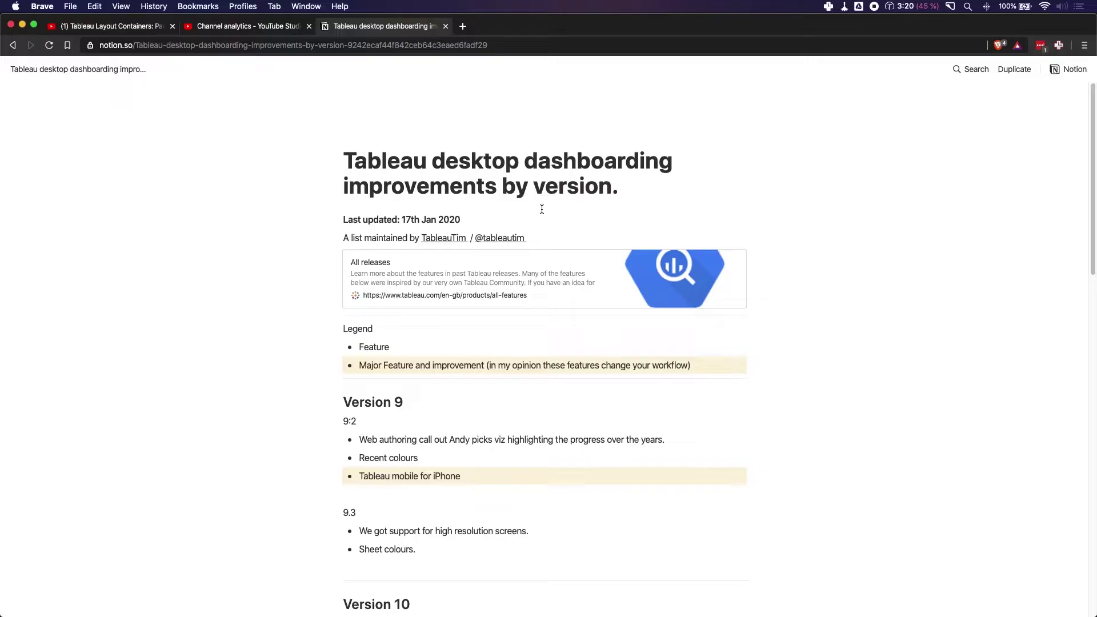
scroll(542, 211, "down", 3)
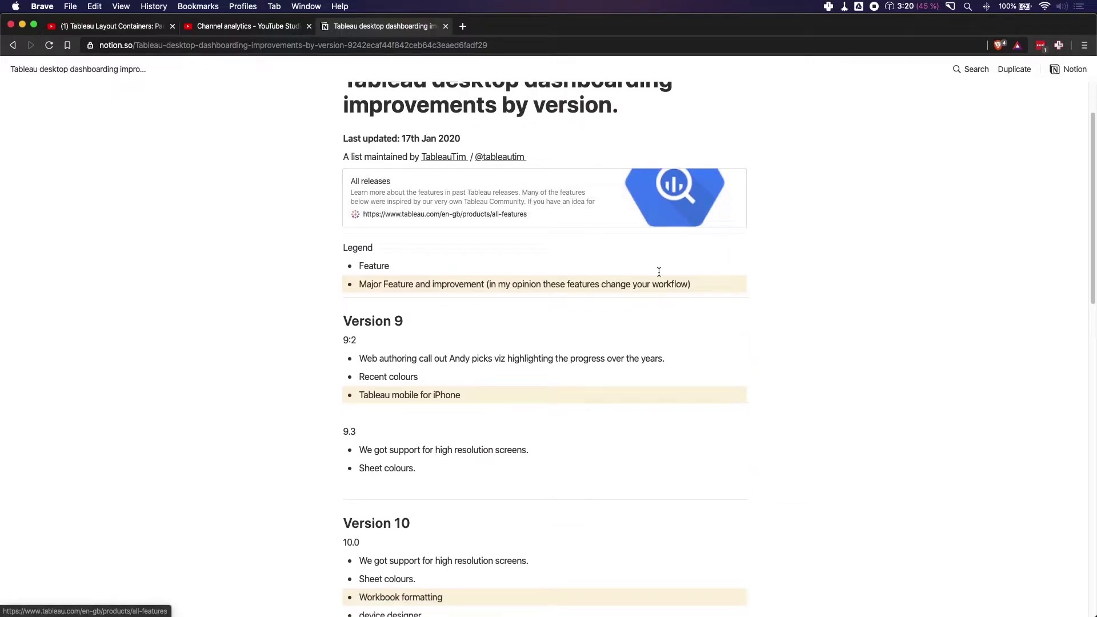
scroll(867, 276, "down", 2)
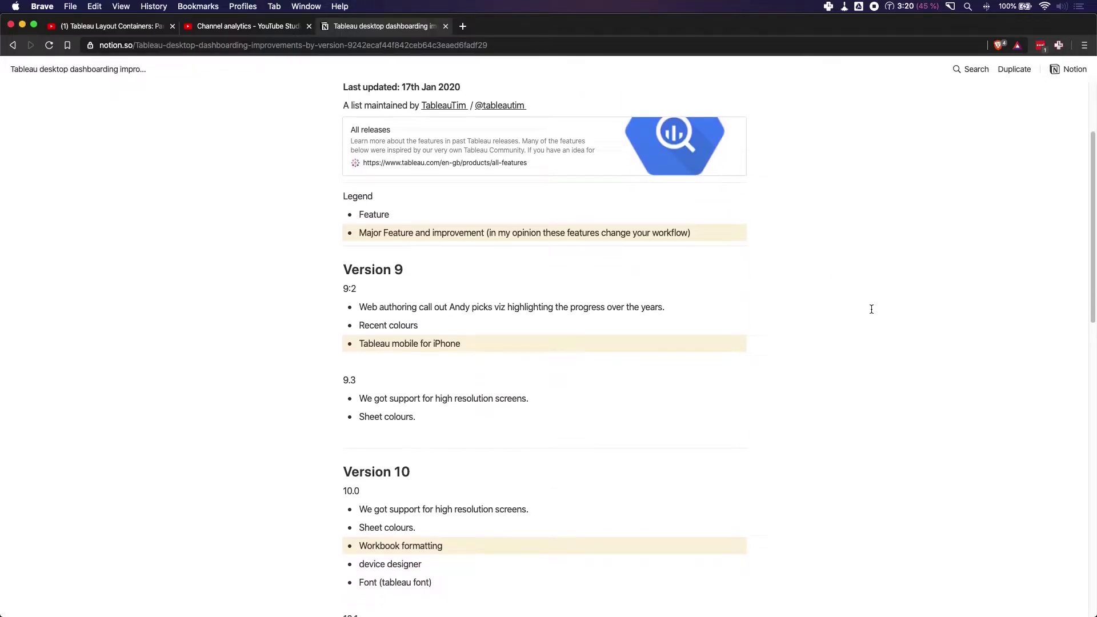
scroll(867, 314, "down", 3)
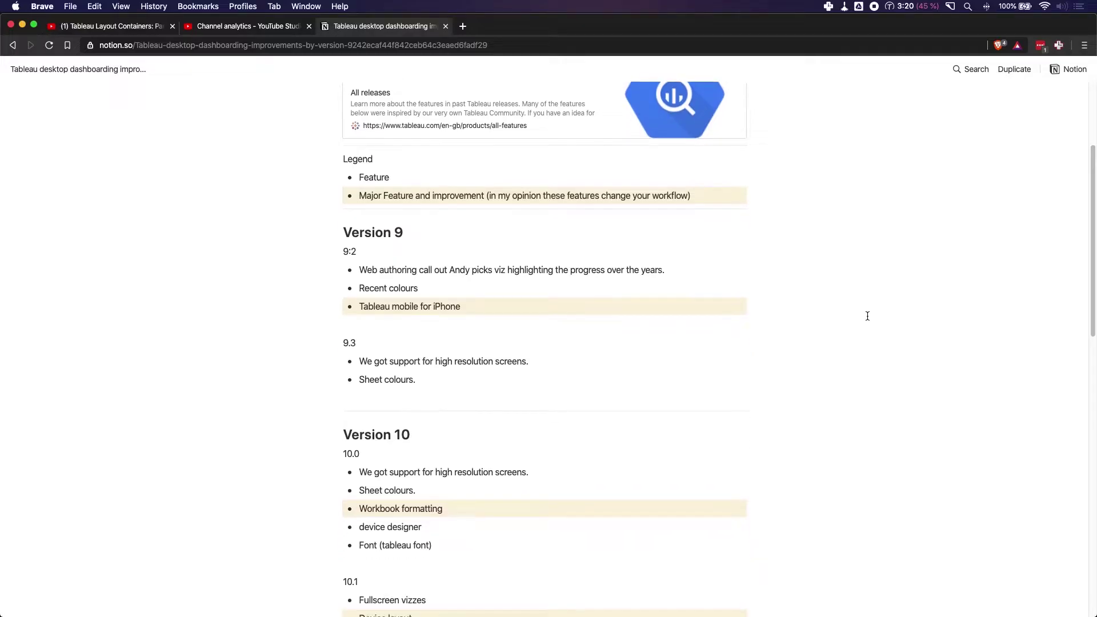
scroll(867, 316, "down", 10)
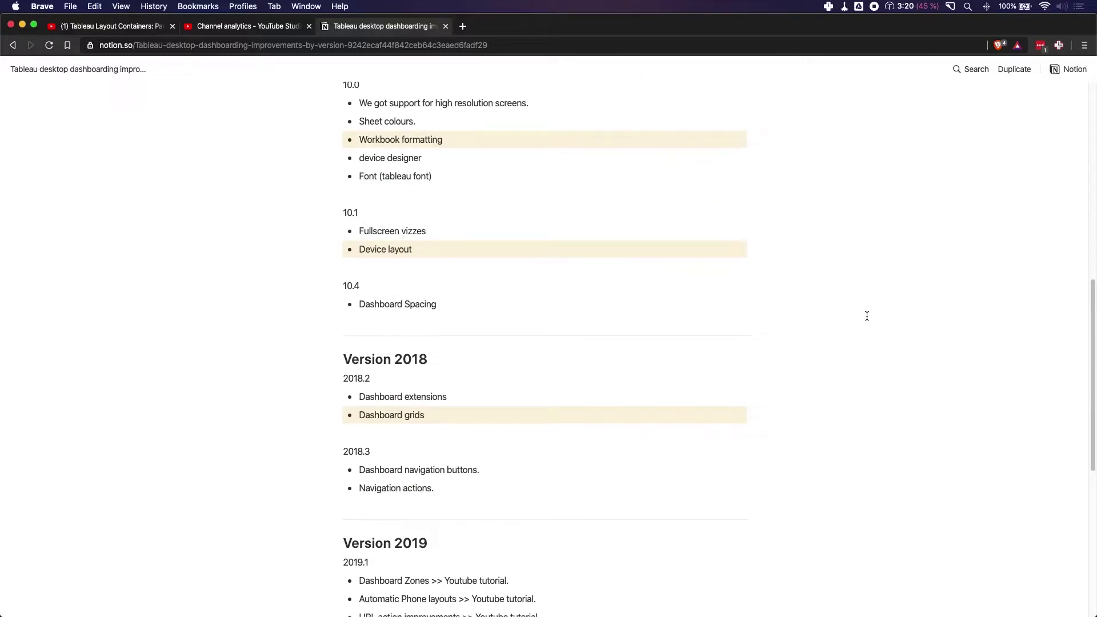
scroll(867, 316, "down", 4)
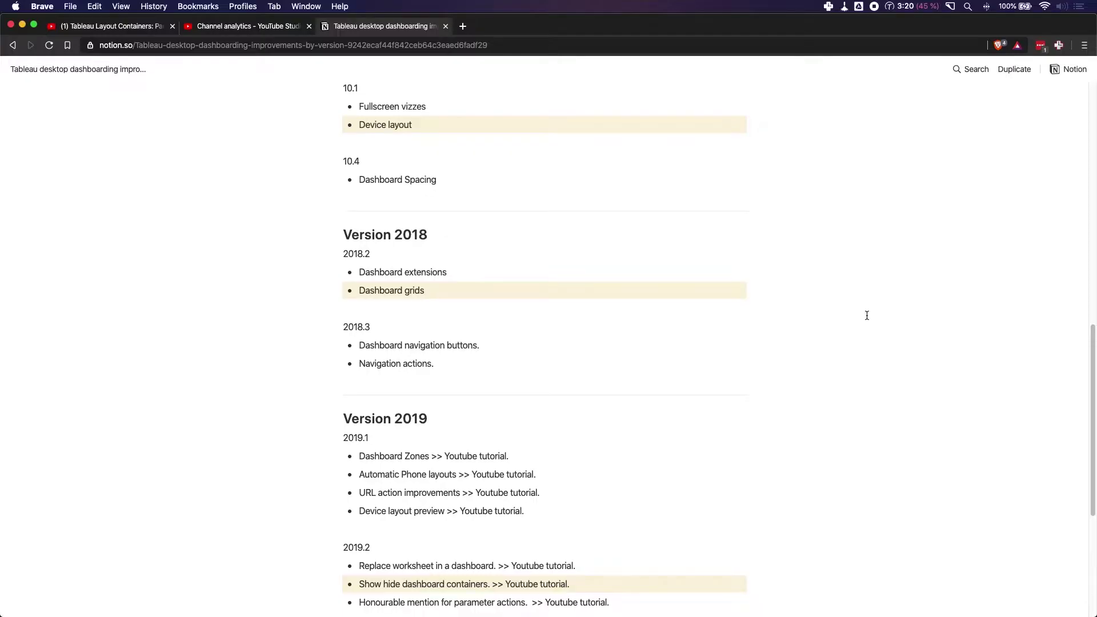
scroll(867, 315, "down", 1)
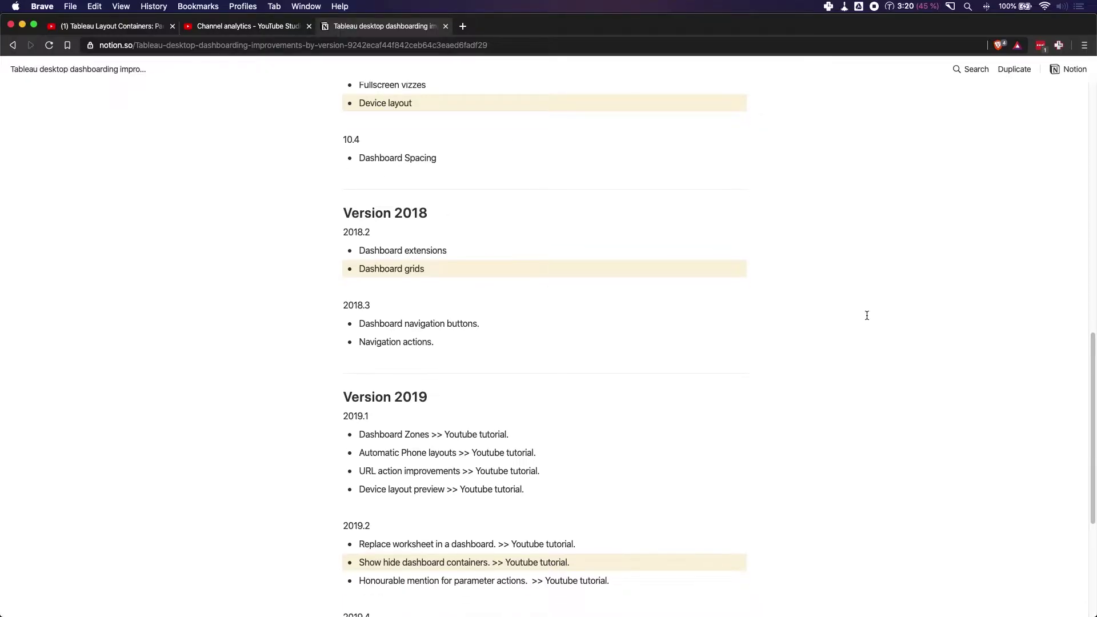
scroll(867, 314, "down", 7)
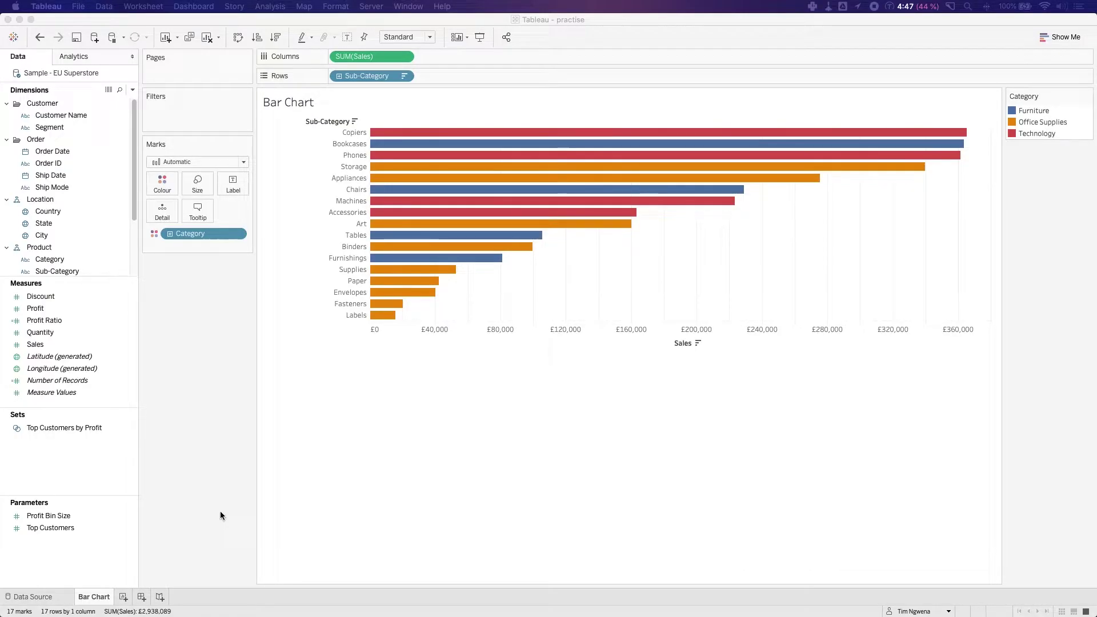
Add a new dashboard beside Bar Chart and rename it 'Layout Containers'
left_click(141, 597)
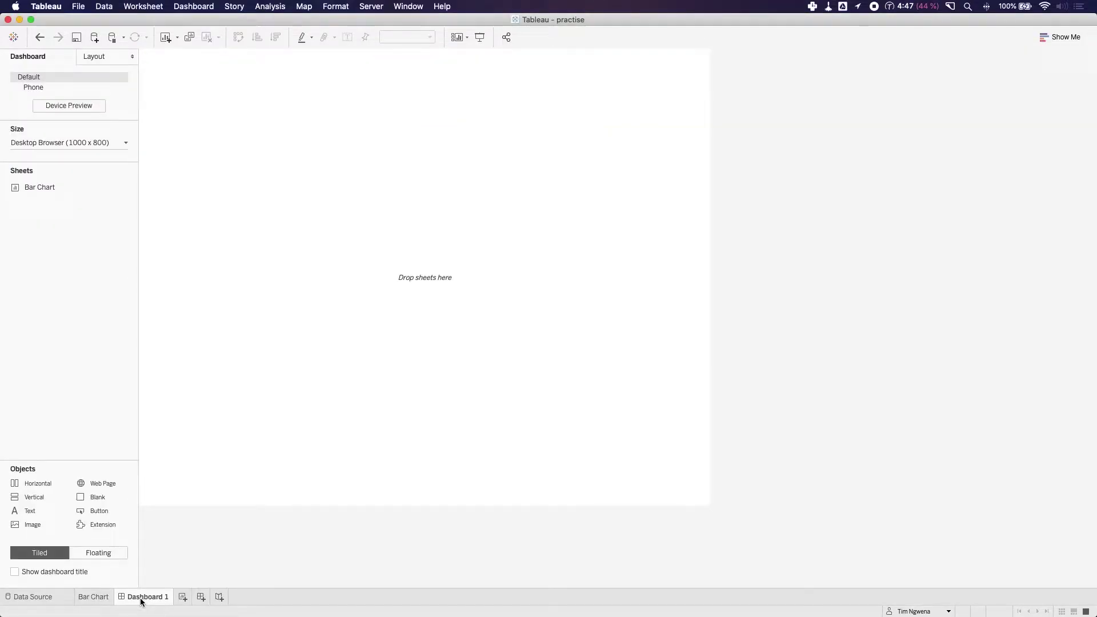
right_click(142, 599)
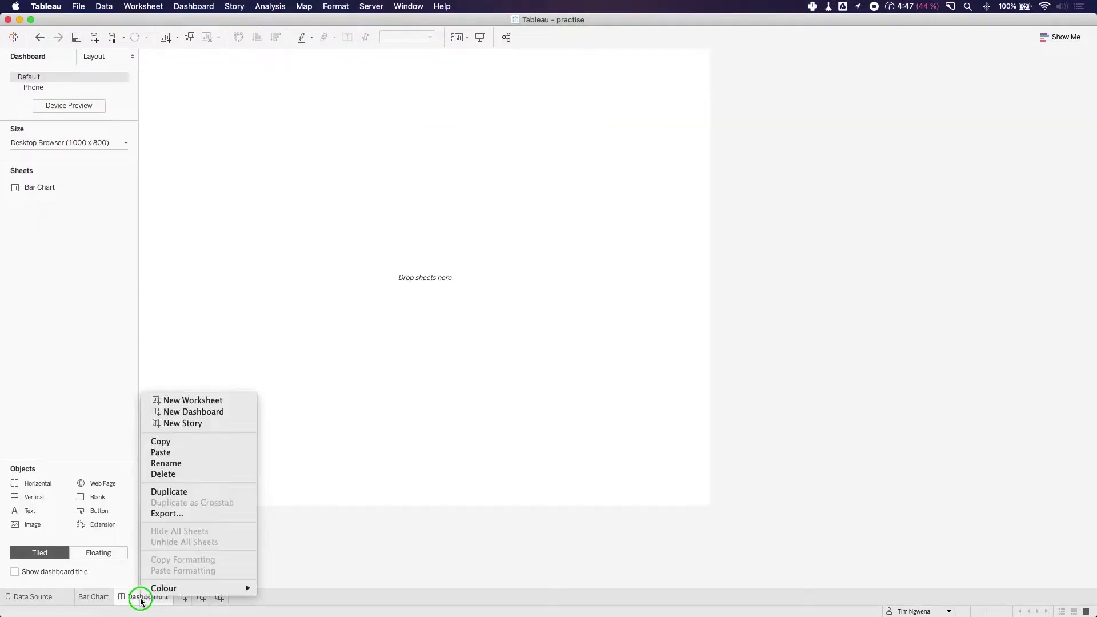
left_click(166, 463)
type("Layout Containers")
key("Return")
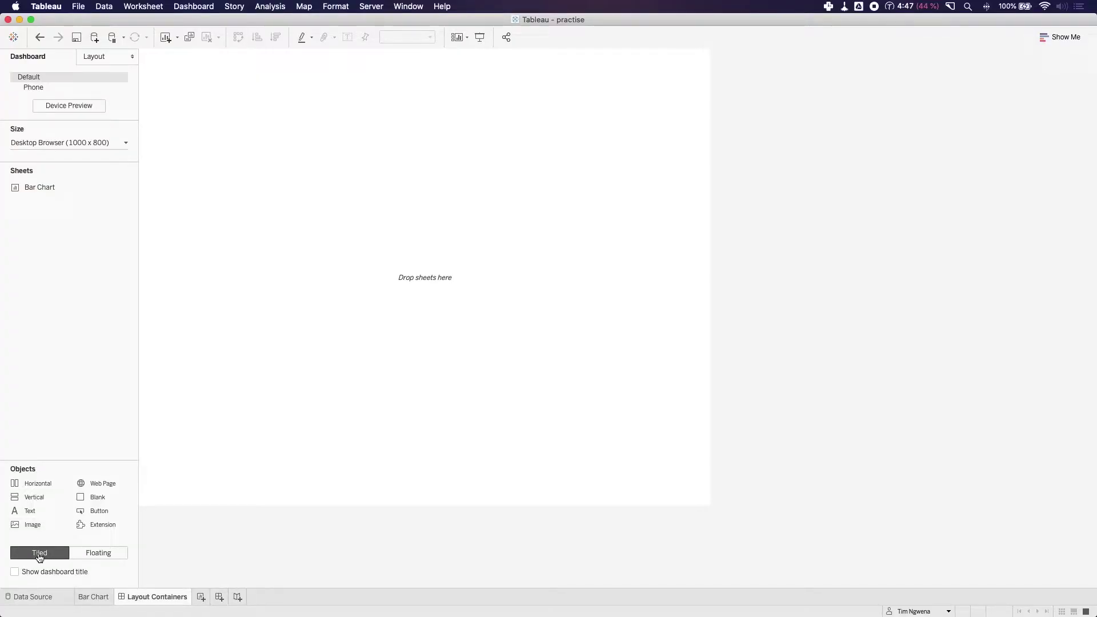
left_click(91, 552)
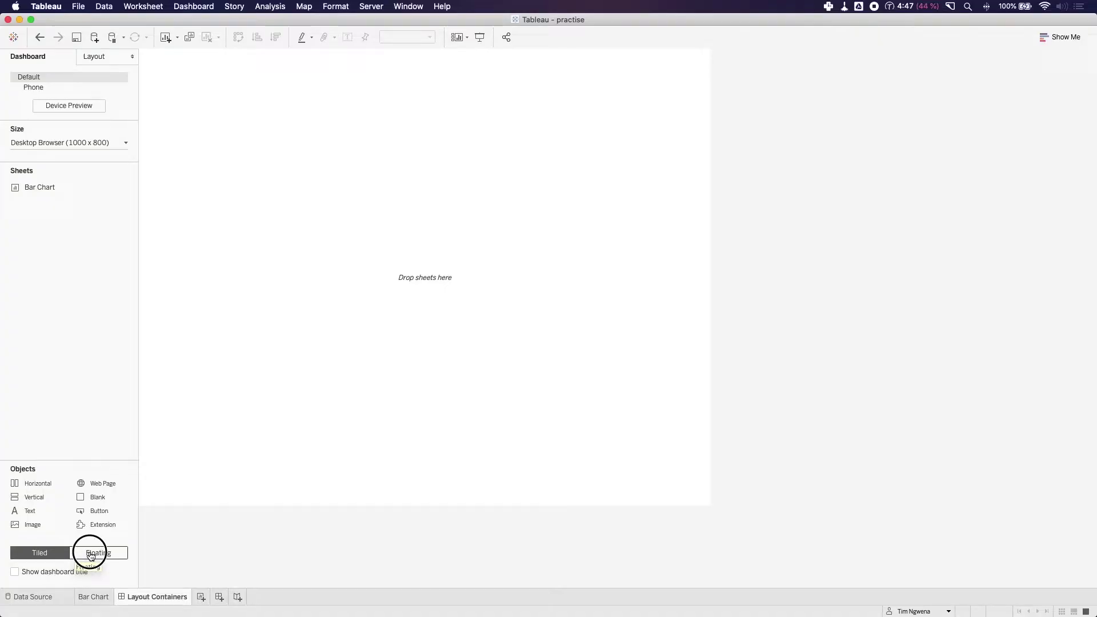
left_click(38, 557)
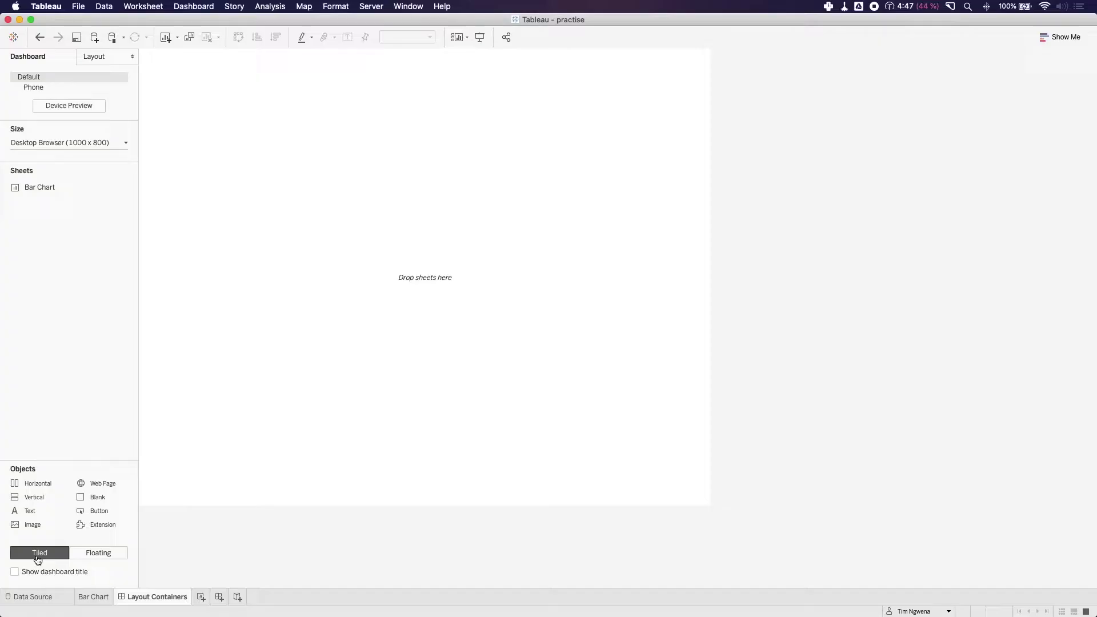
Switch new objects to Floating, trial-place the Bar Chart sheet, then undo it
left_click(91, 552)
left_click_drag(32, 191, 282, 170)
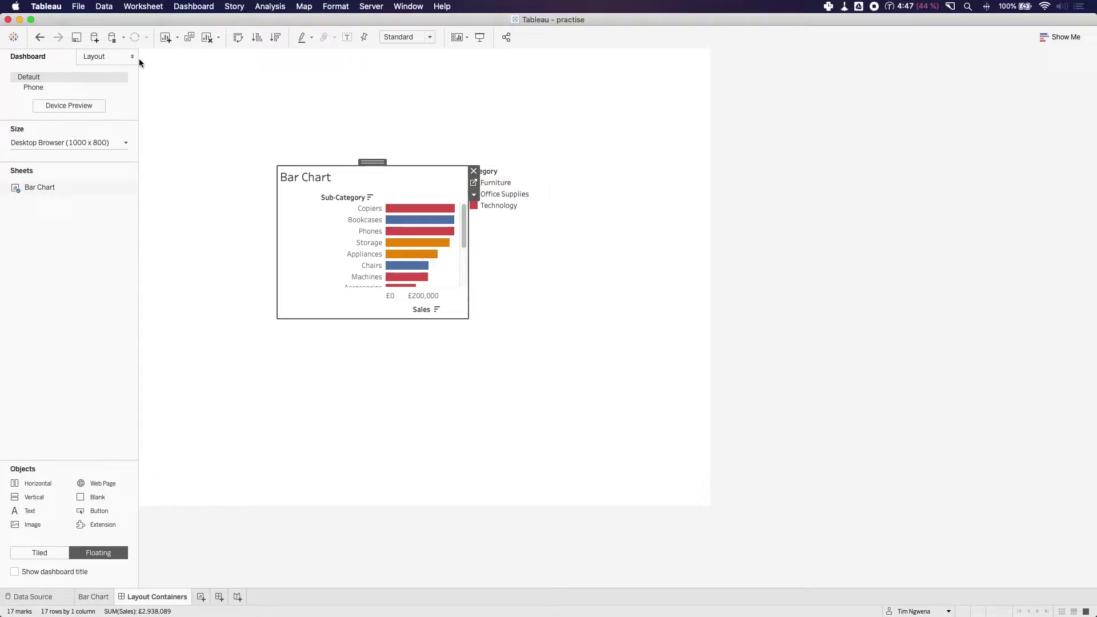
left_click(40, 38)
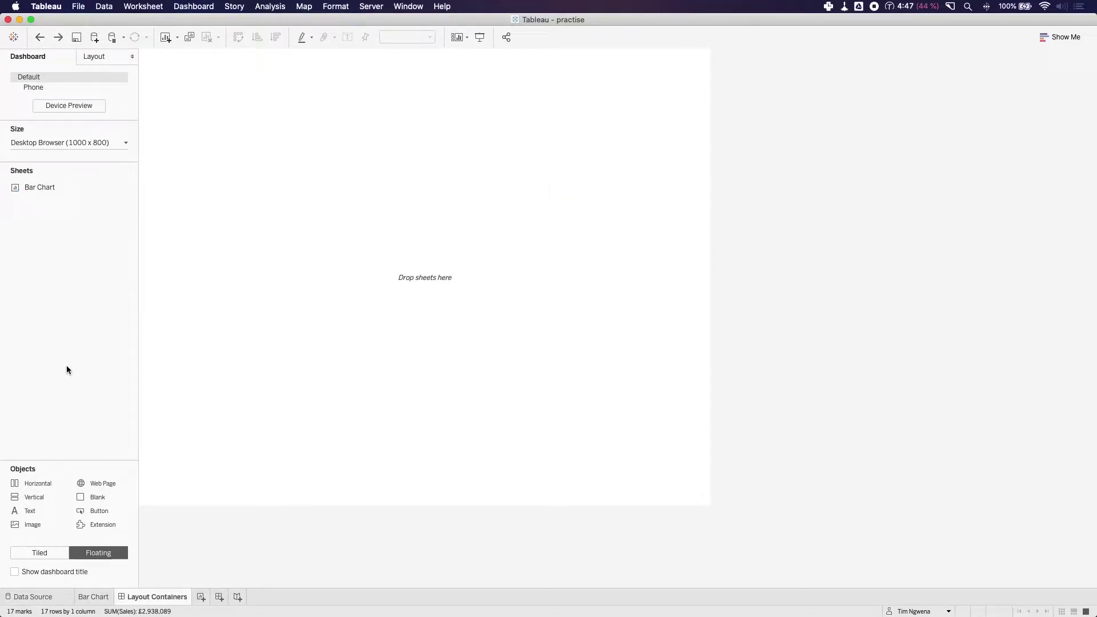
Place the Bar Chart sheet tiled across the dashboard and select its Category legend container
left_click(58, 556)
mouse_move(39, 188)
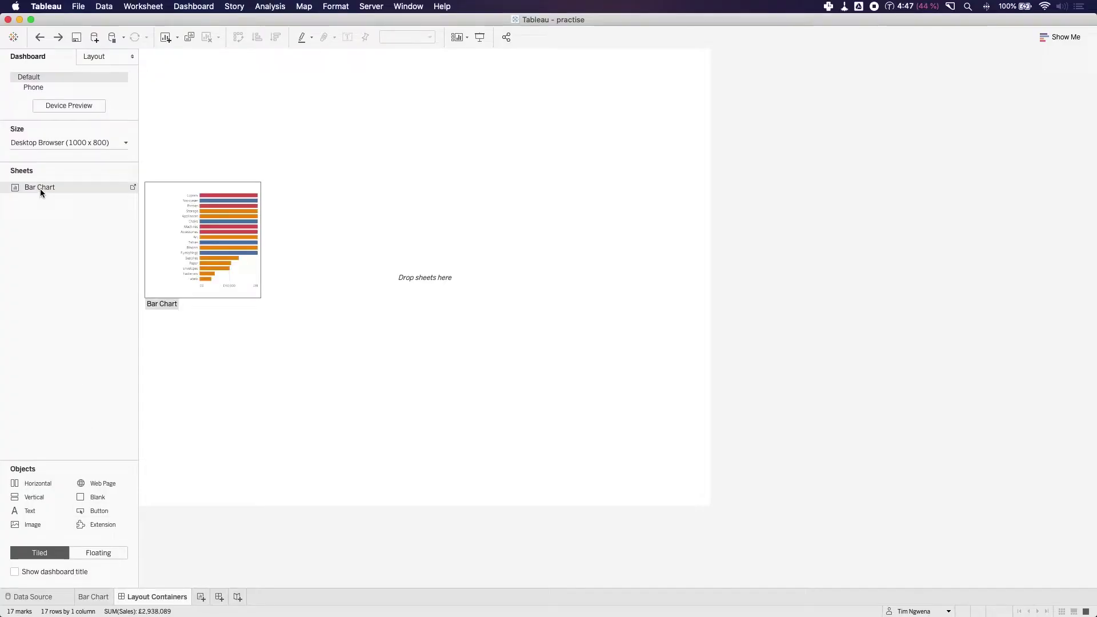
left_click_drag(32, 187, 225, 161)
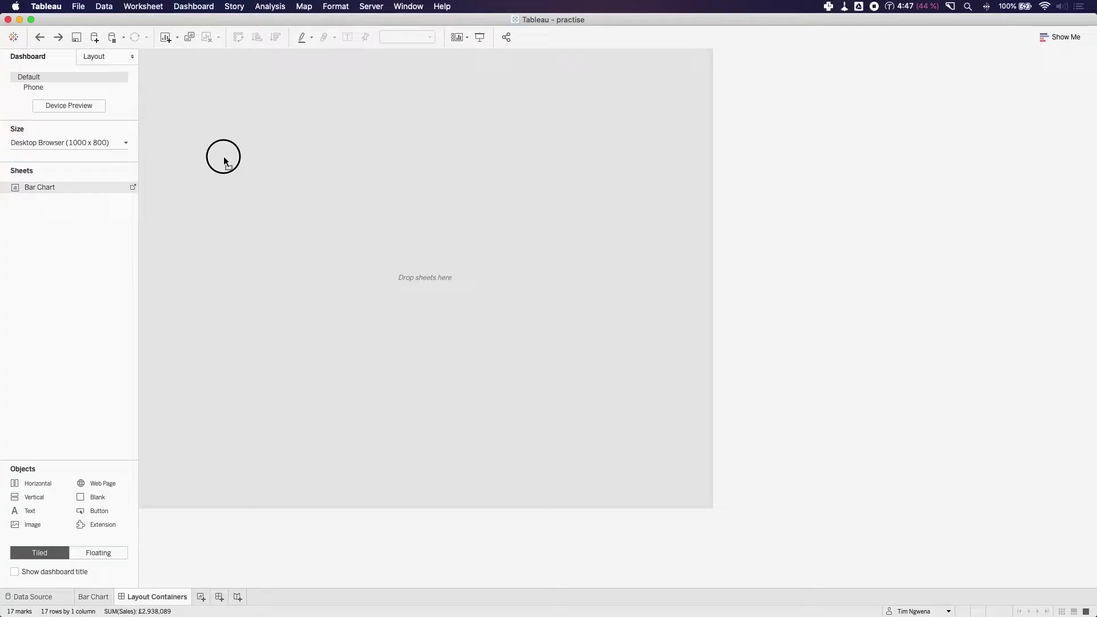
left_click_drag(225, 161, 224, 161)
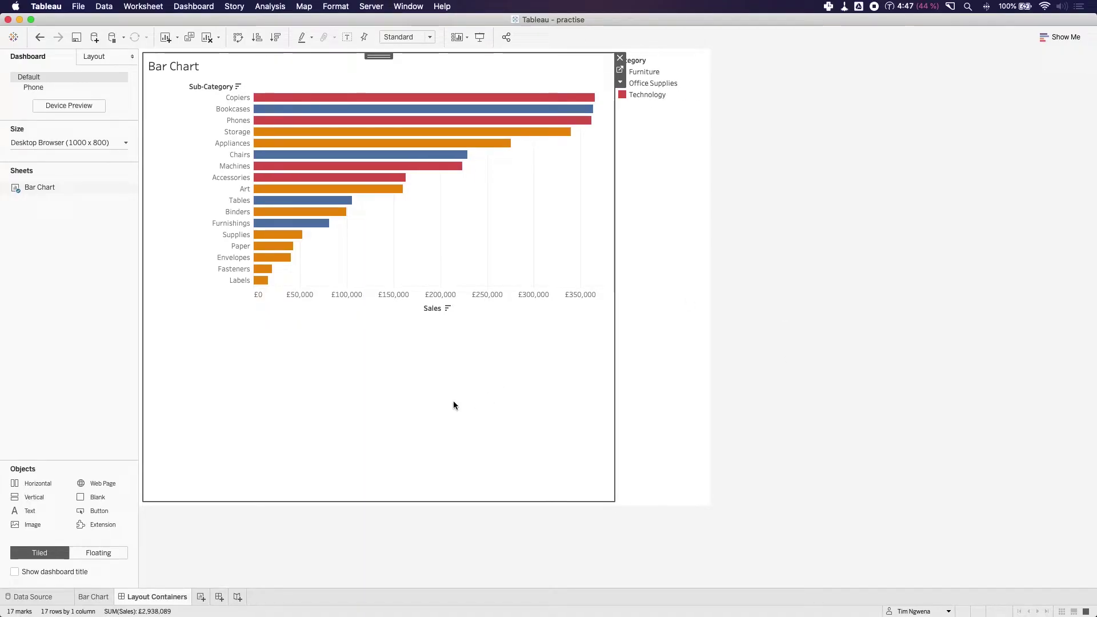
left_click(664, 383)
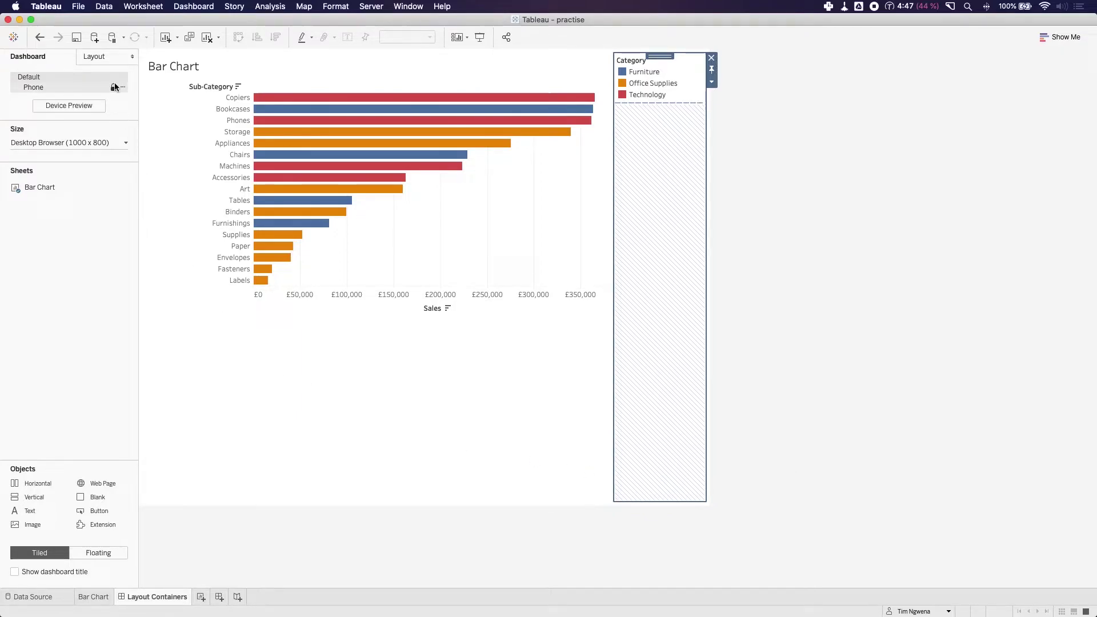
left_click(106, 56)
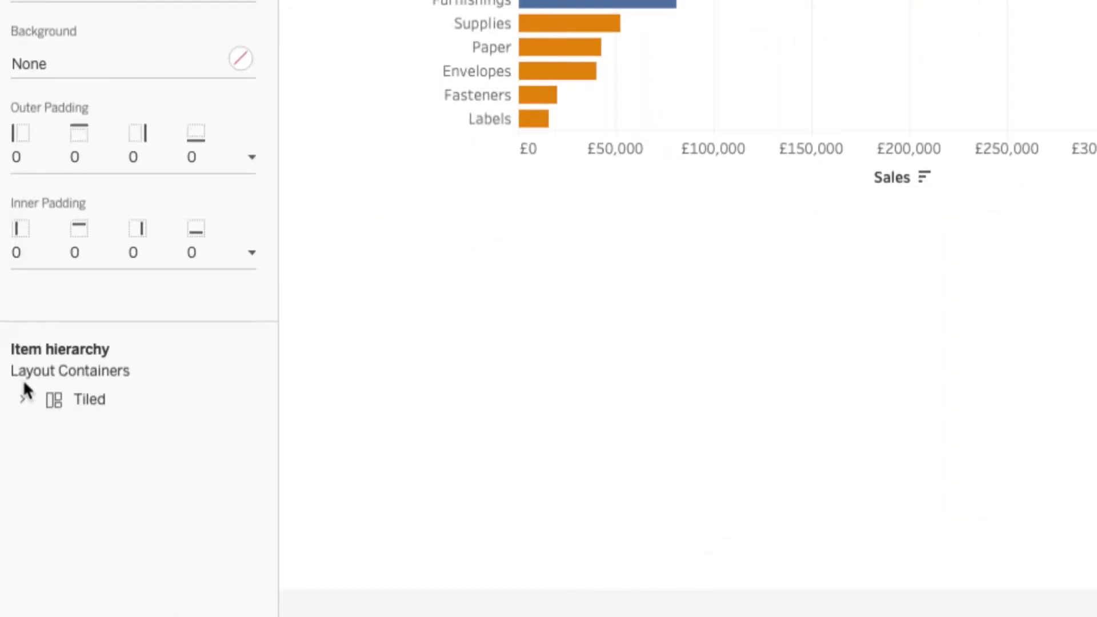
left_click(21, 399)
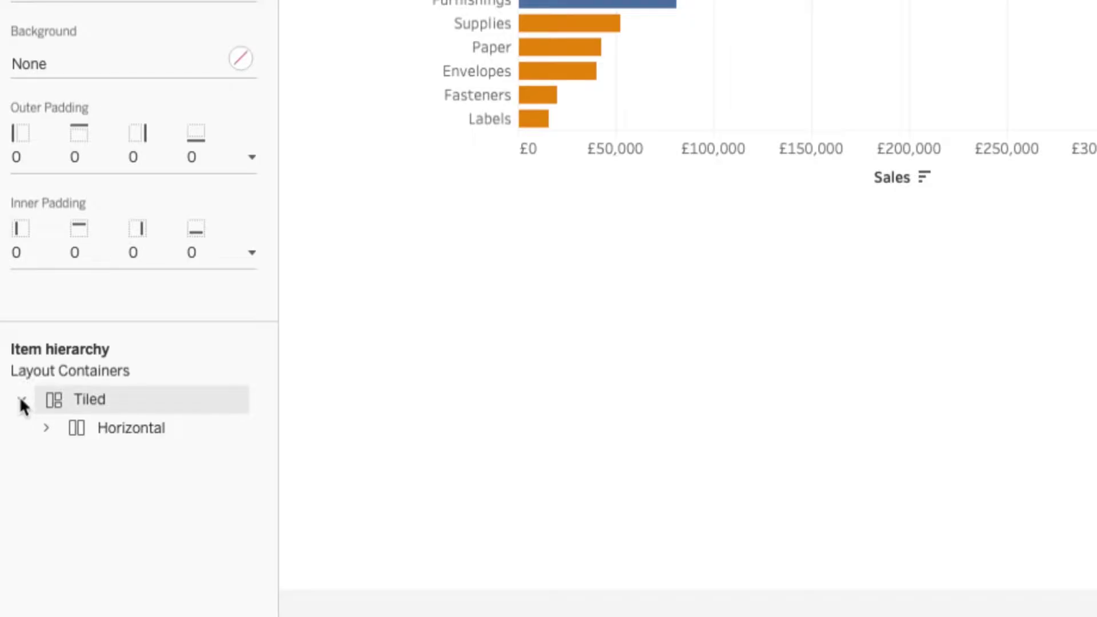
left_click(45, 427)
left_click(70, 460)
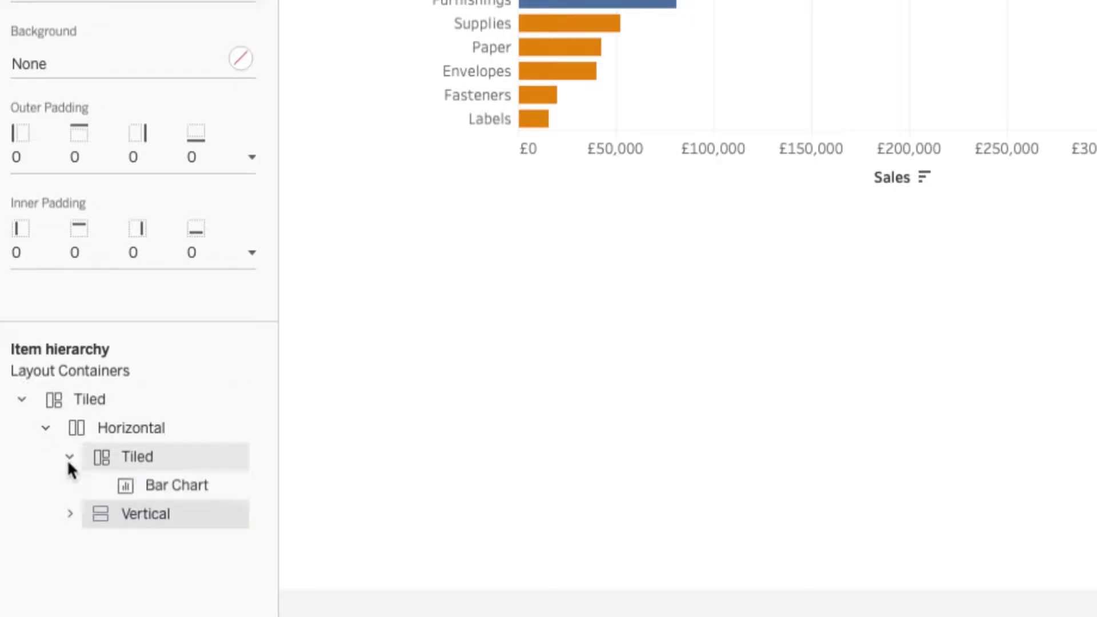
left_click(70, 513)
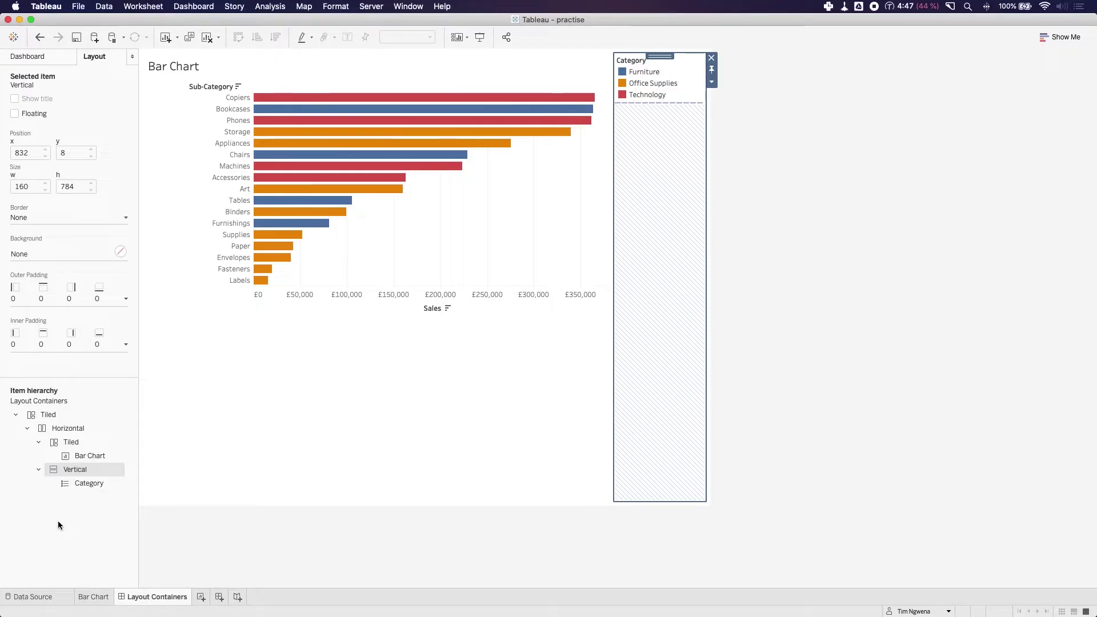
left_click(38, 418)
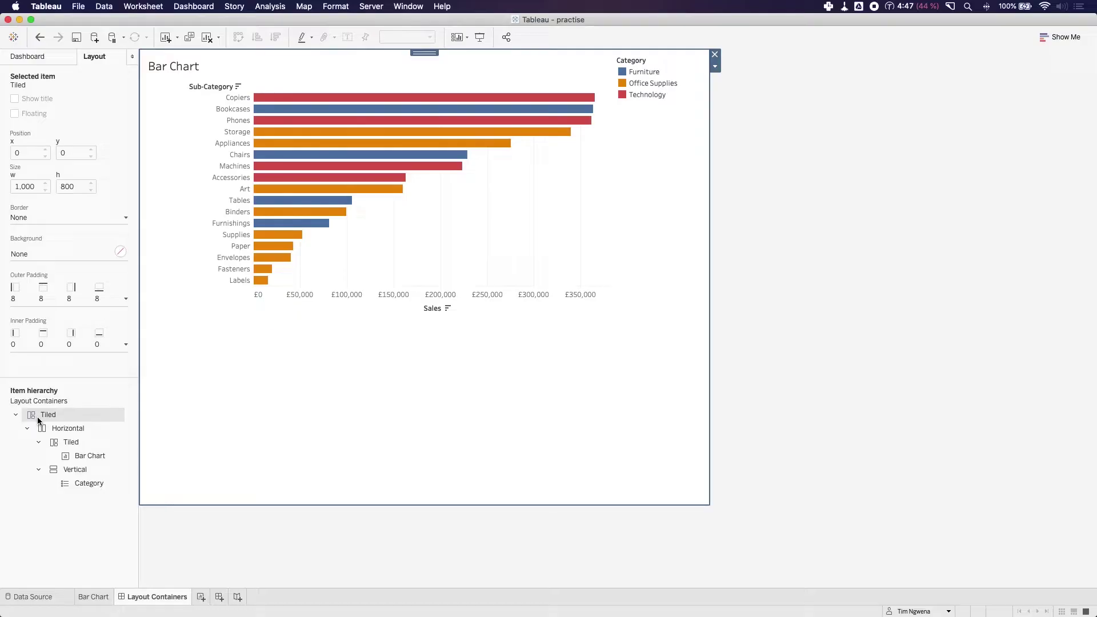
left_click(57, 427)
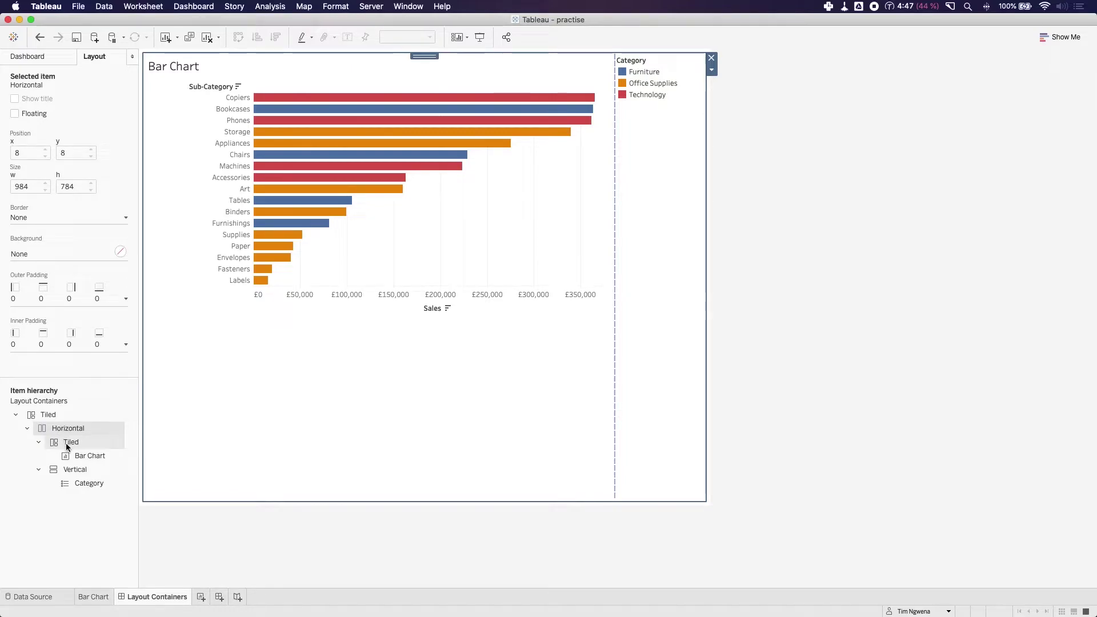
left_click(66, 444)
left_click(76, 470)
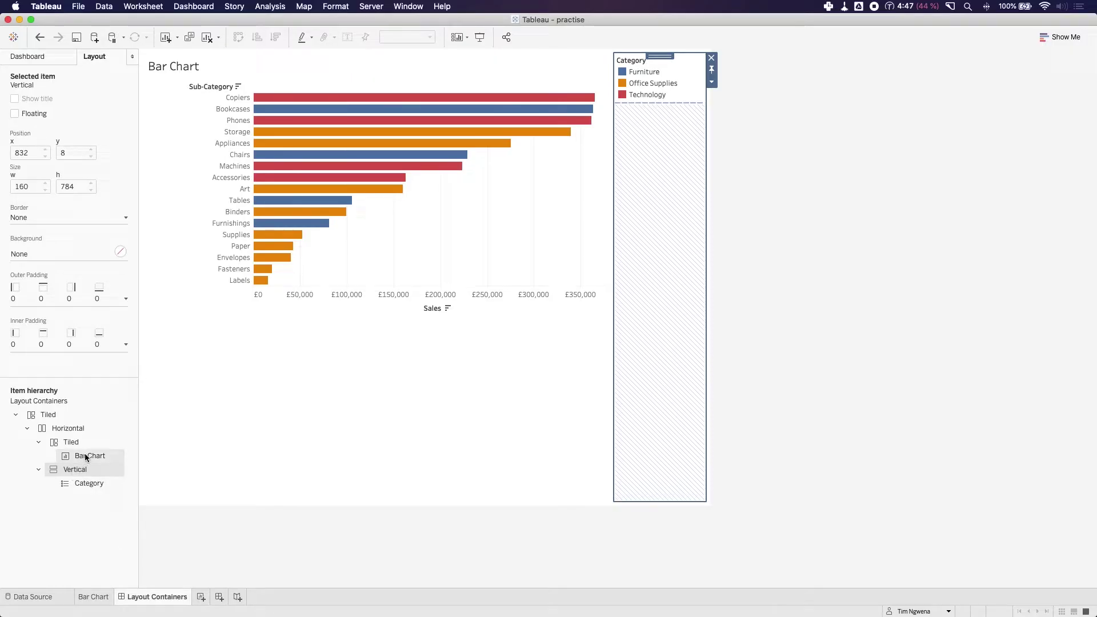
left_click(85, 457)
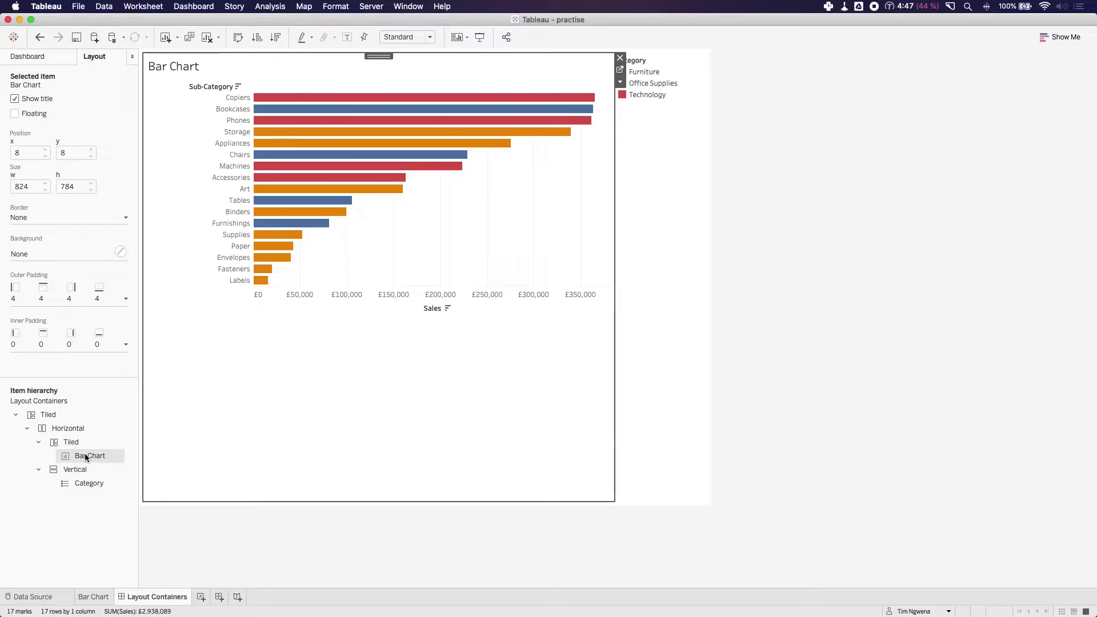
left_click(75, 442)
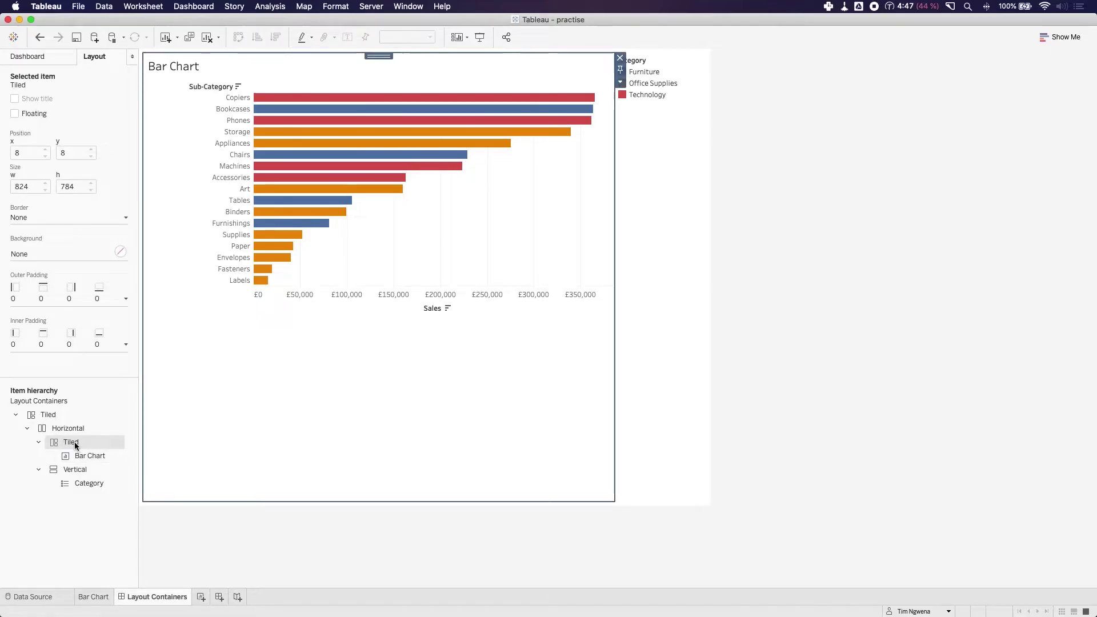
left_click(86, 483)
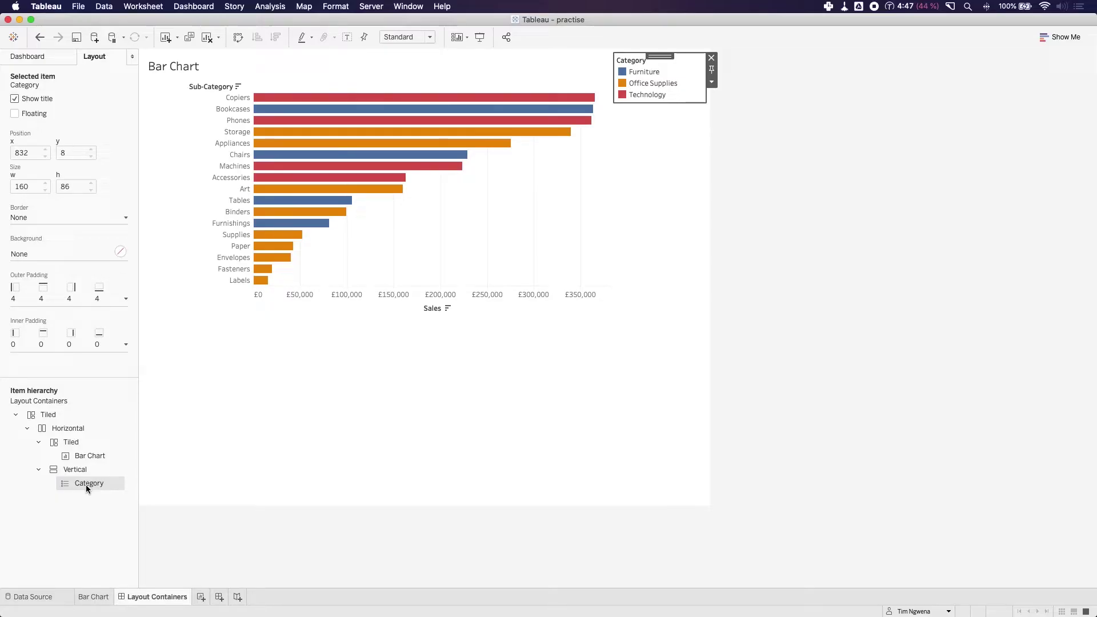
left_click(677, 379)
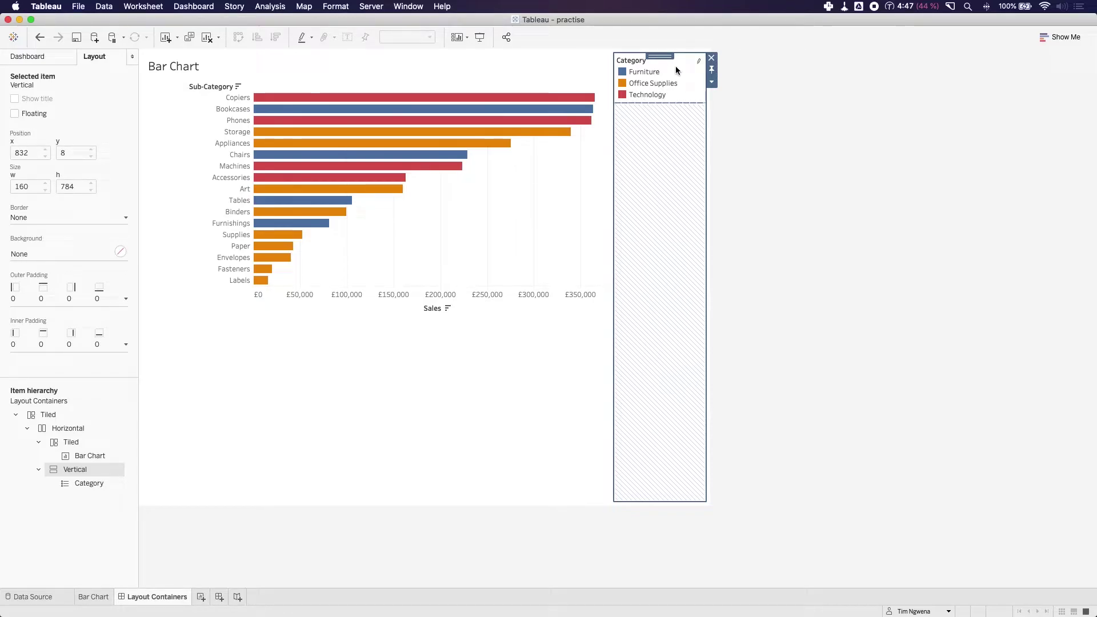
Drop a Blank object into the vertical container below the Category legend
left_click(796, 114)
left_click(653, 183)
left_click(42, 58)
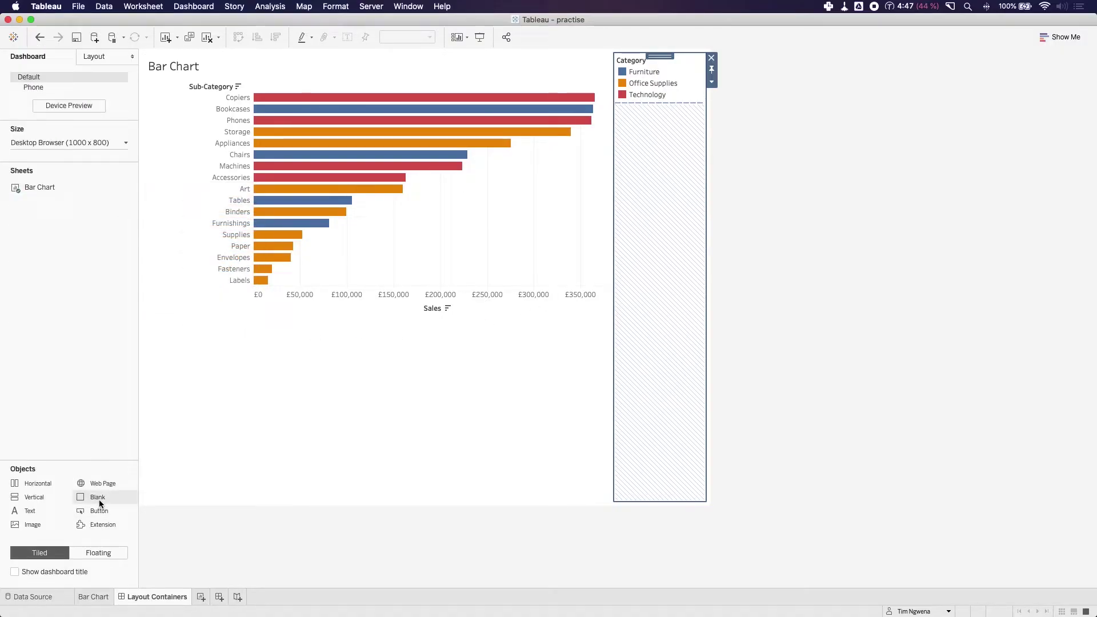
left_click_drag(102, 498, 657, 262)
Inspect the blank's layout and walk the Item hierarchy up to the outermost tiled container
left_click(876, 299)
left_click(653, 236)
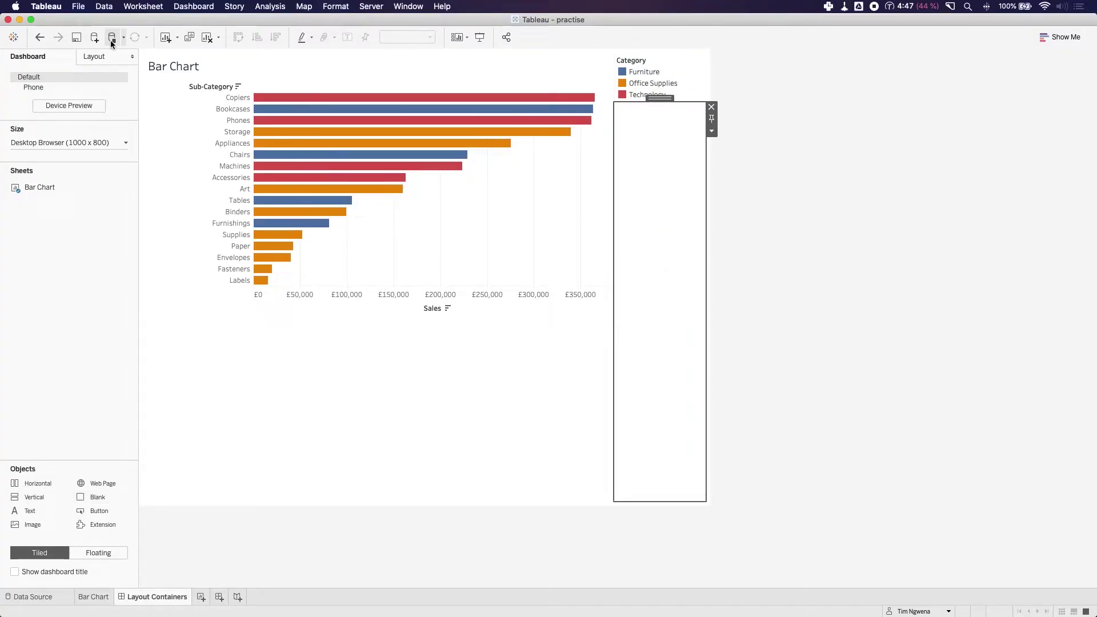
left_click(100, 58)
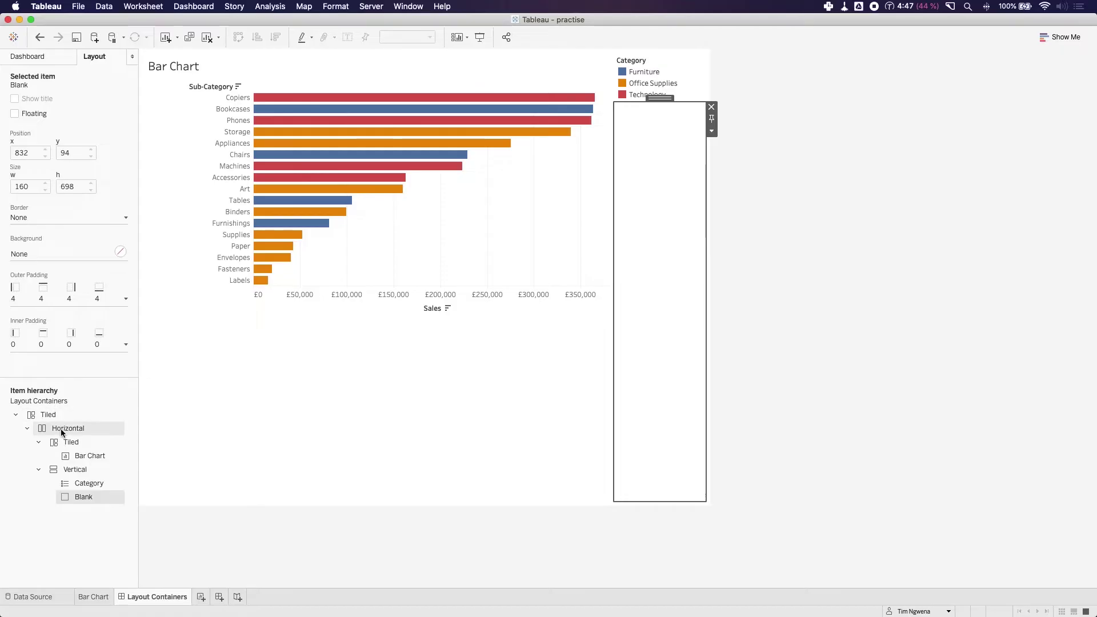
left_click(73, 469)
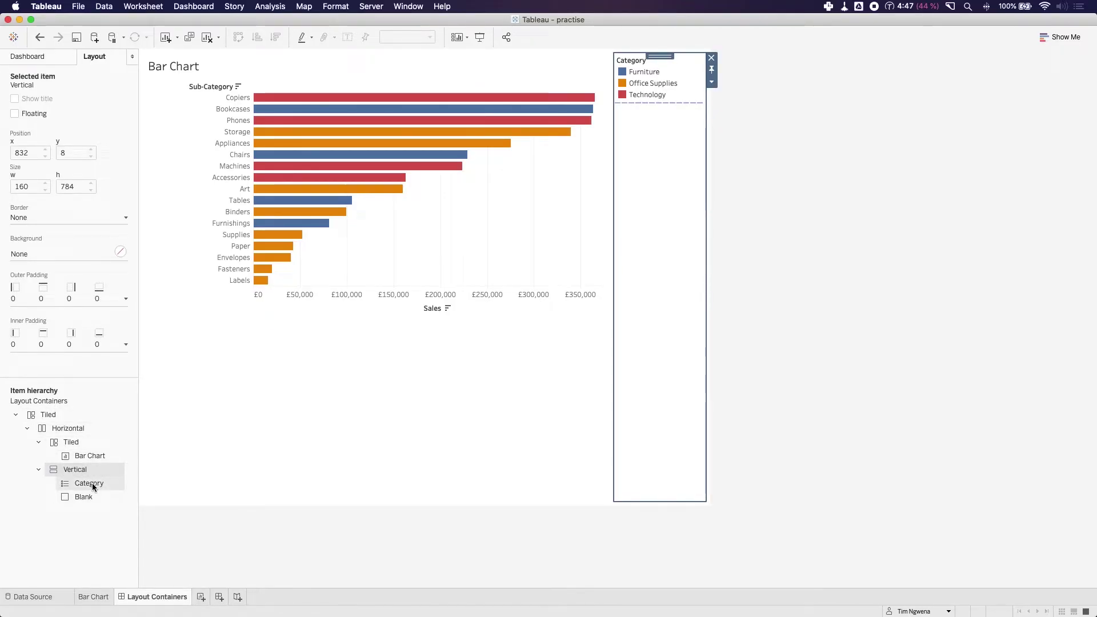
left_click(89, 483)
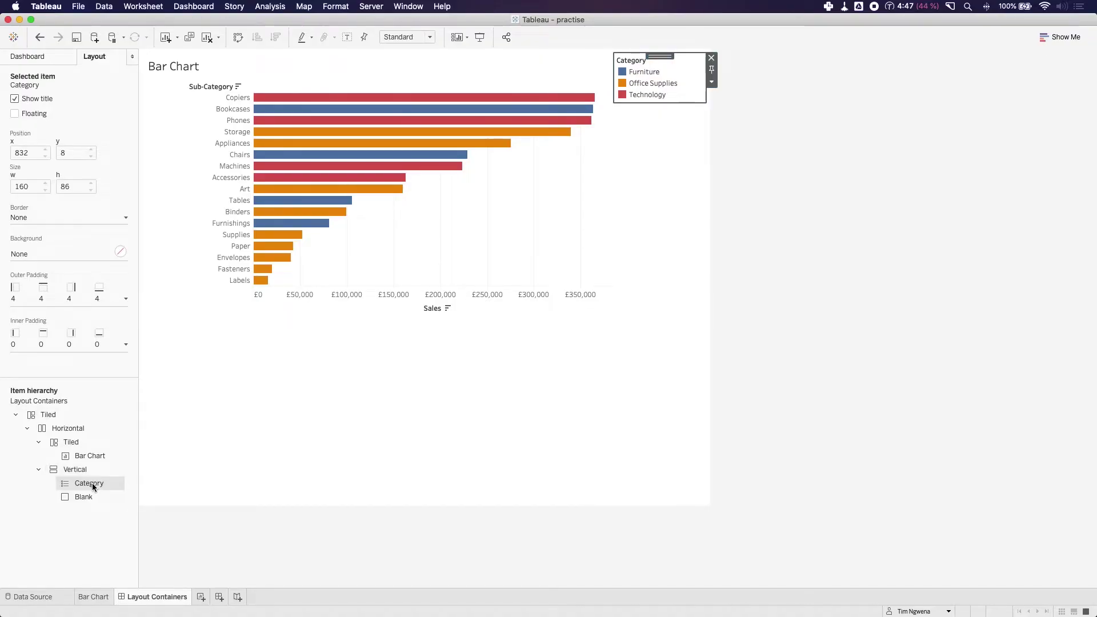
left_click(81, 499)
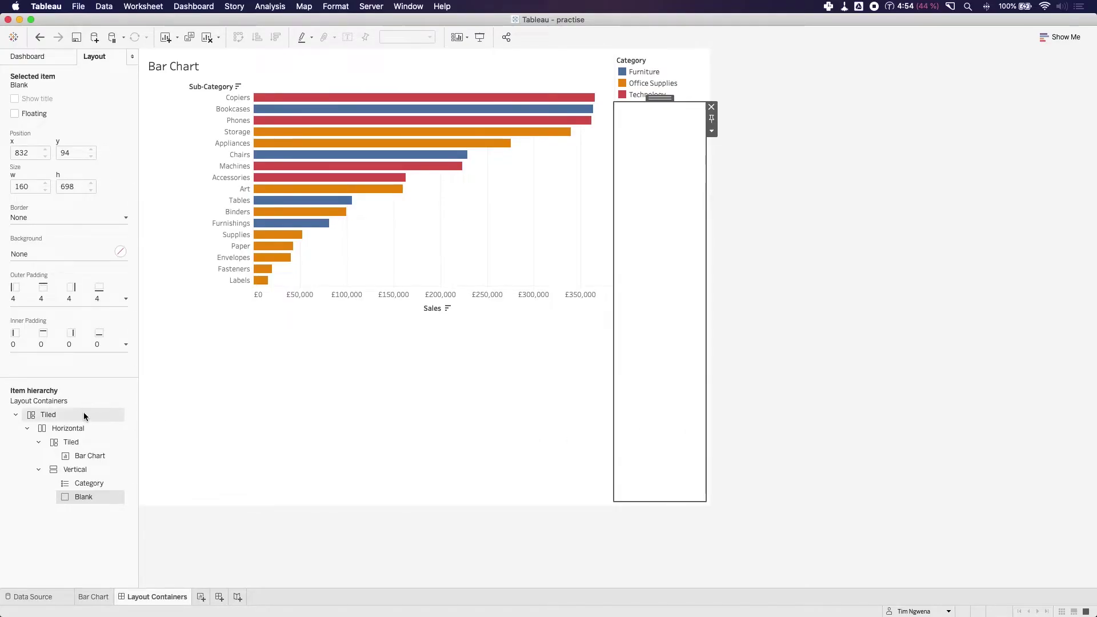
left_click(57, 415)
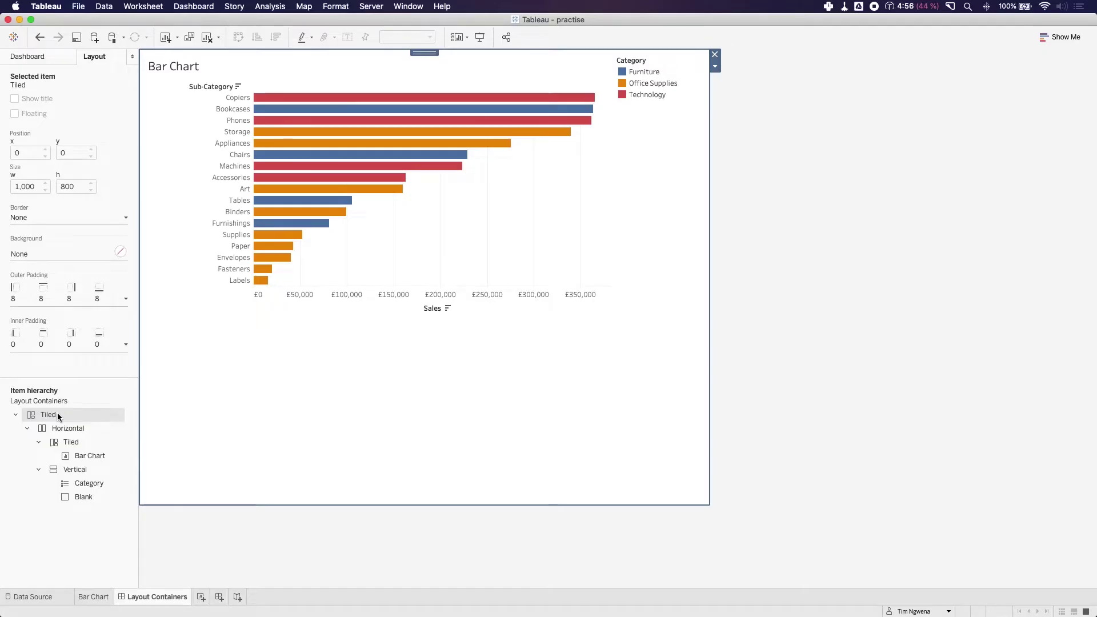
Remove the outer tiled container and nudge the floating horizontal container to position 10, 8
right_click(57, 414)
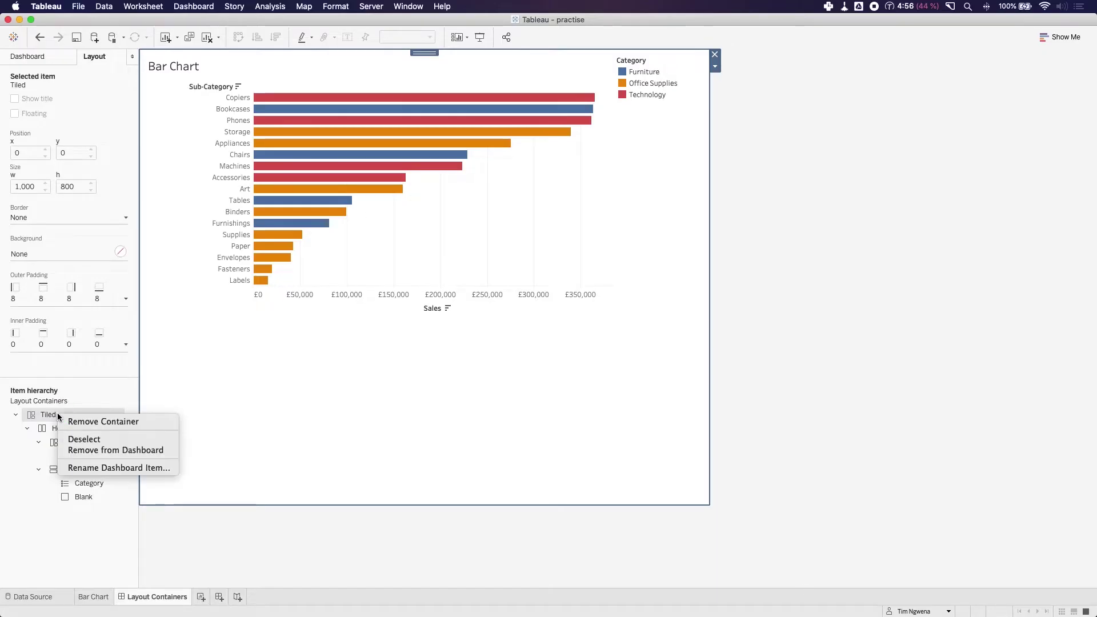
left_click(98, 421)
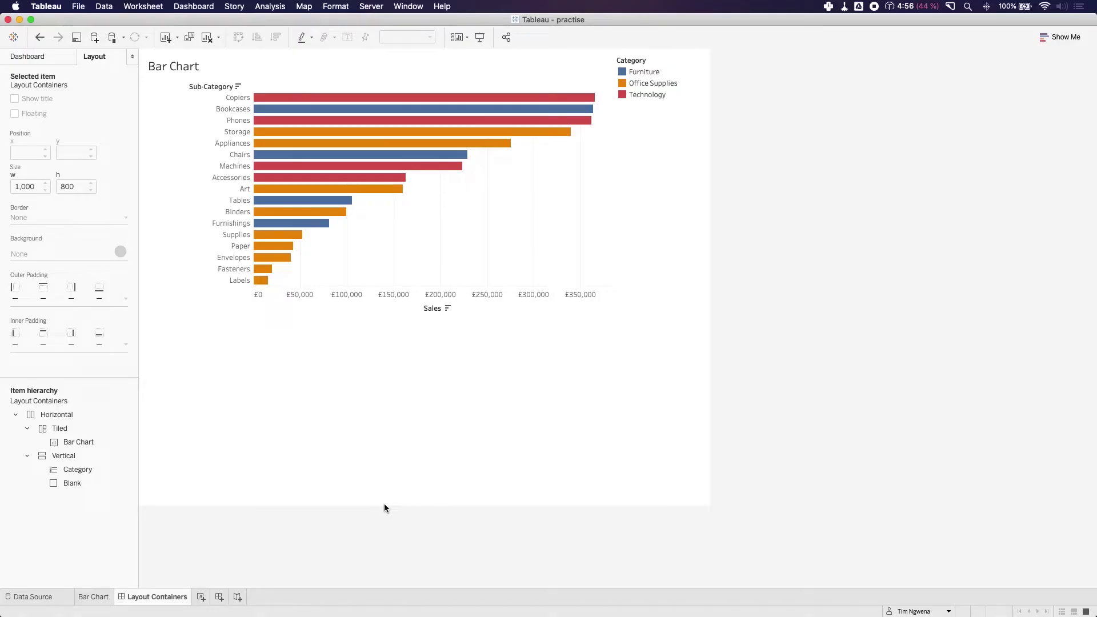
left_click(54, 418)
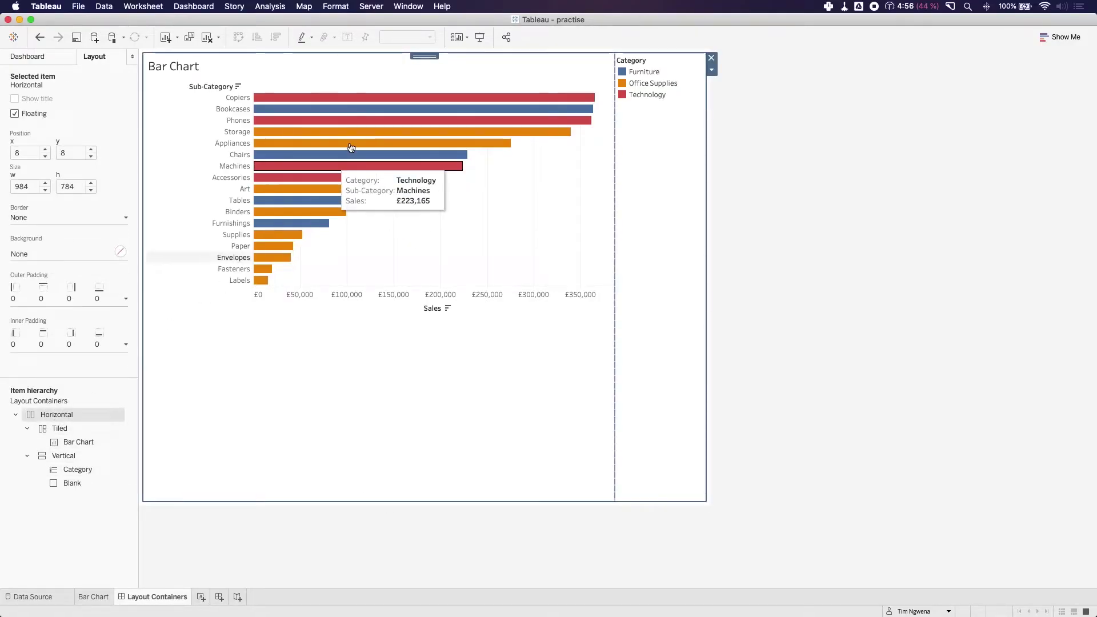
mouse_move(421, 55)
left_mouse_down()
mouse_move(427, 67)
mouse_move(432, 58)
mouse_move(418, 65)
mouse_move(423, 85)
mouse_move(474, 84)
mouse_move(444, 64)
mouse_move(436, 78)
mouse_move(412, 56)
mouse_move(427, 61)
mouse_move(423, 80)
mouse_move(425, 54)
mouse_move(440, 69)
mouse_move(417, 57)
left_mouse_up()
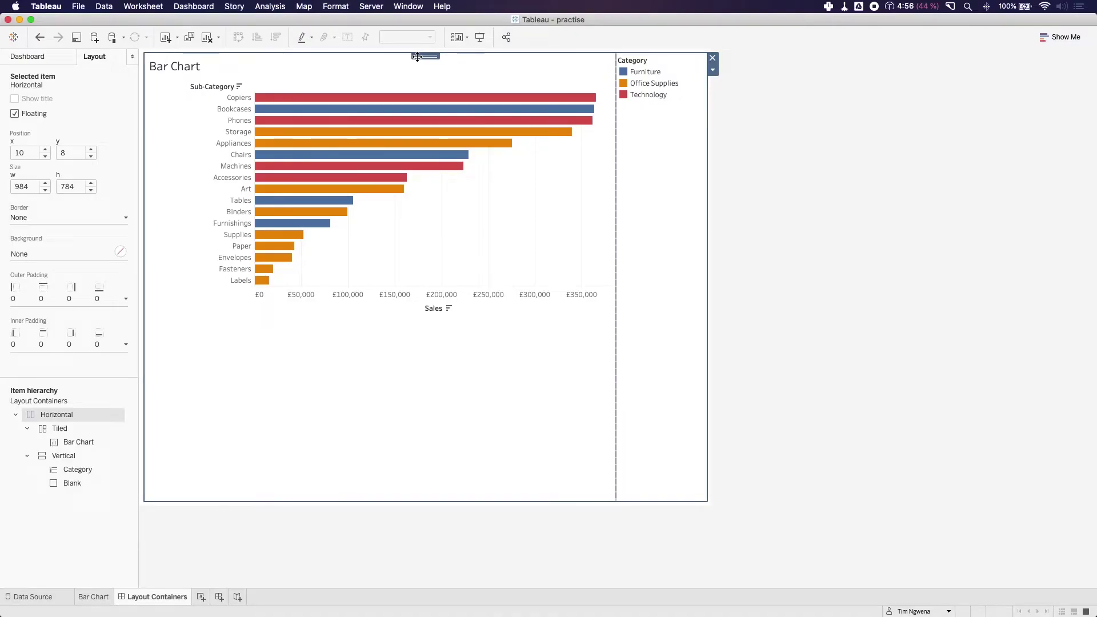
Raise the dashboard width with the Size spin arrows, then lower it back down
left_click(54, 59)
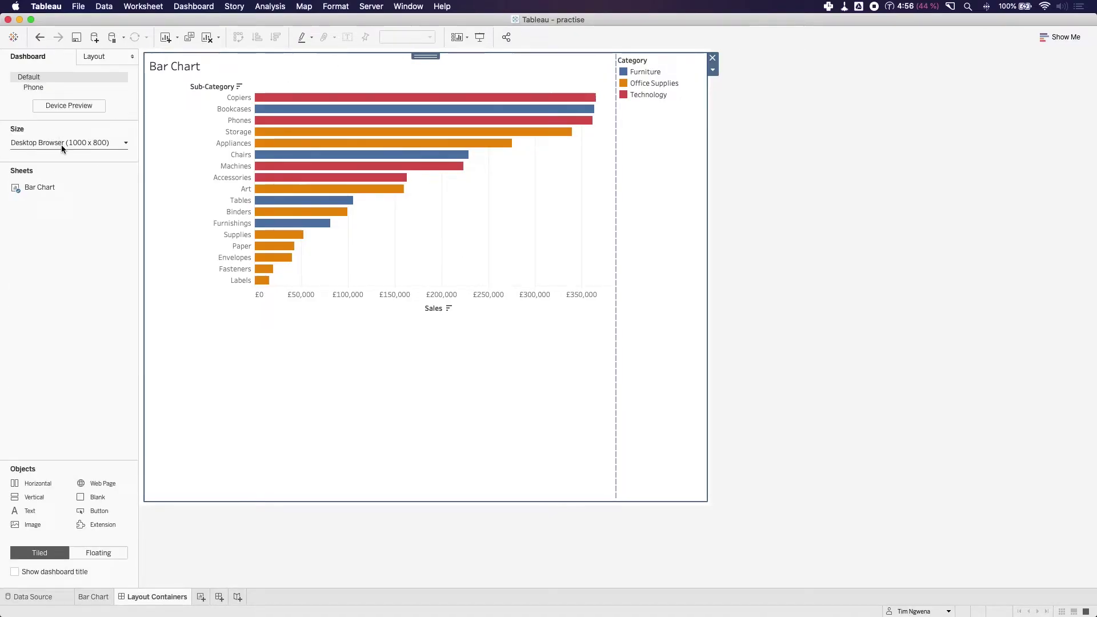
left_click(61, 144)
left_click(63, 209)
left_click(62, 209)
left_click(62, 209)
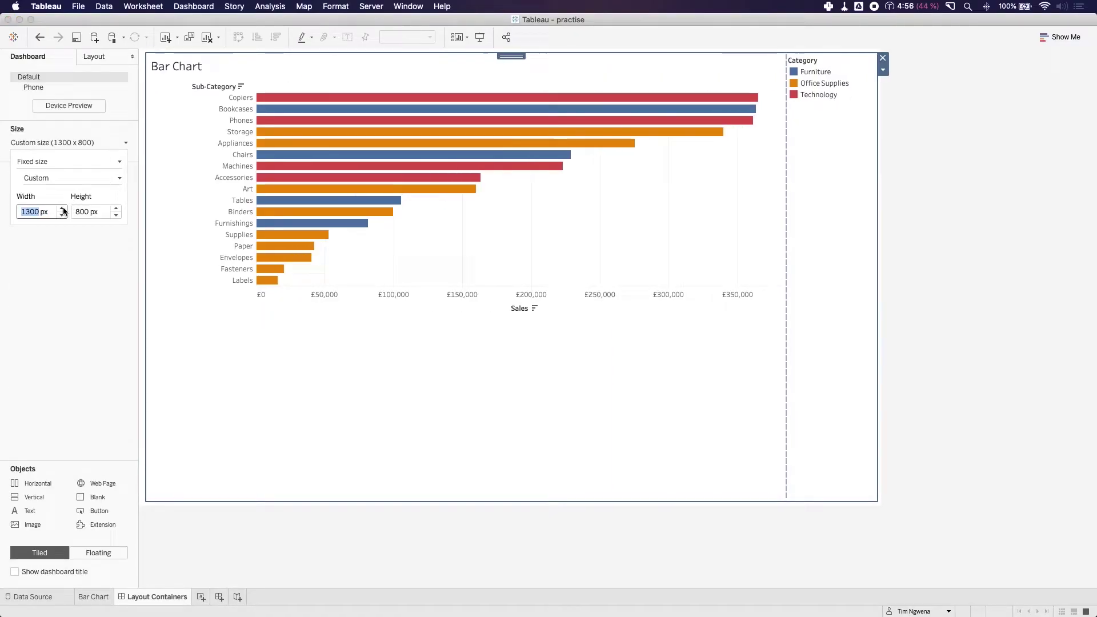
left_click(62, 208)
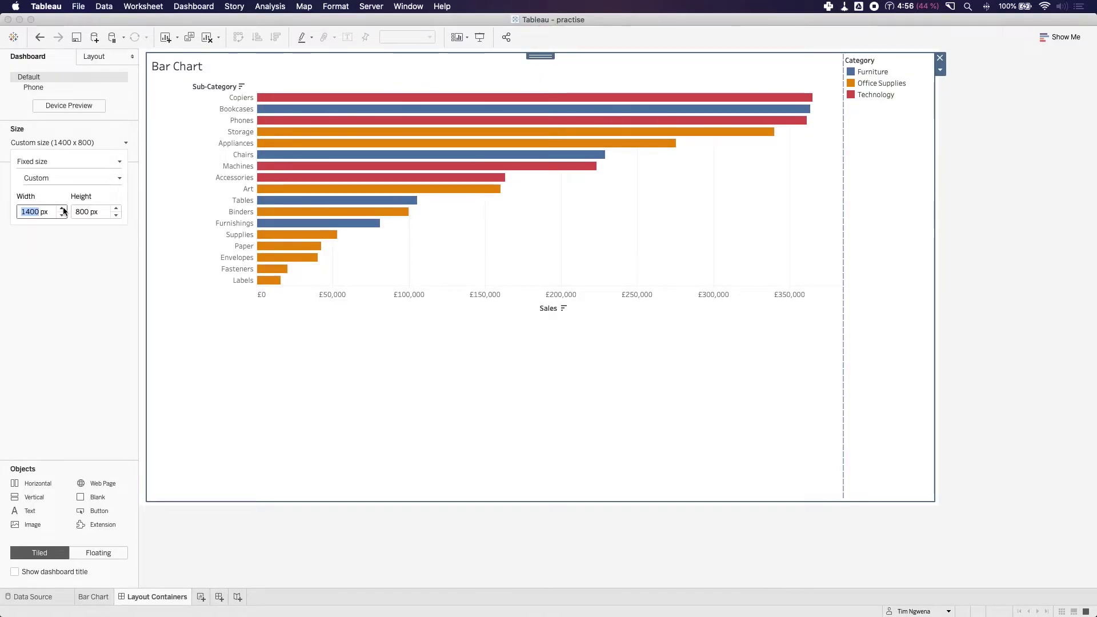
left_click(63, 215)
left_click(62, 215)
left_click(62, 215)
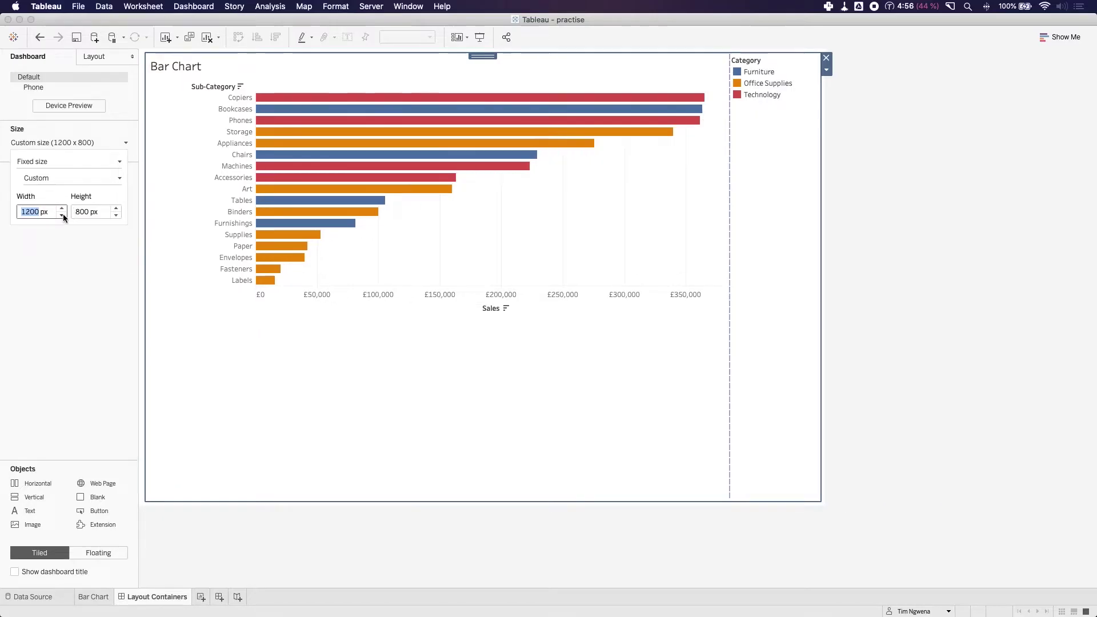
left_click(63, 215)
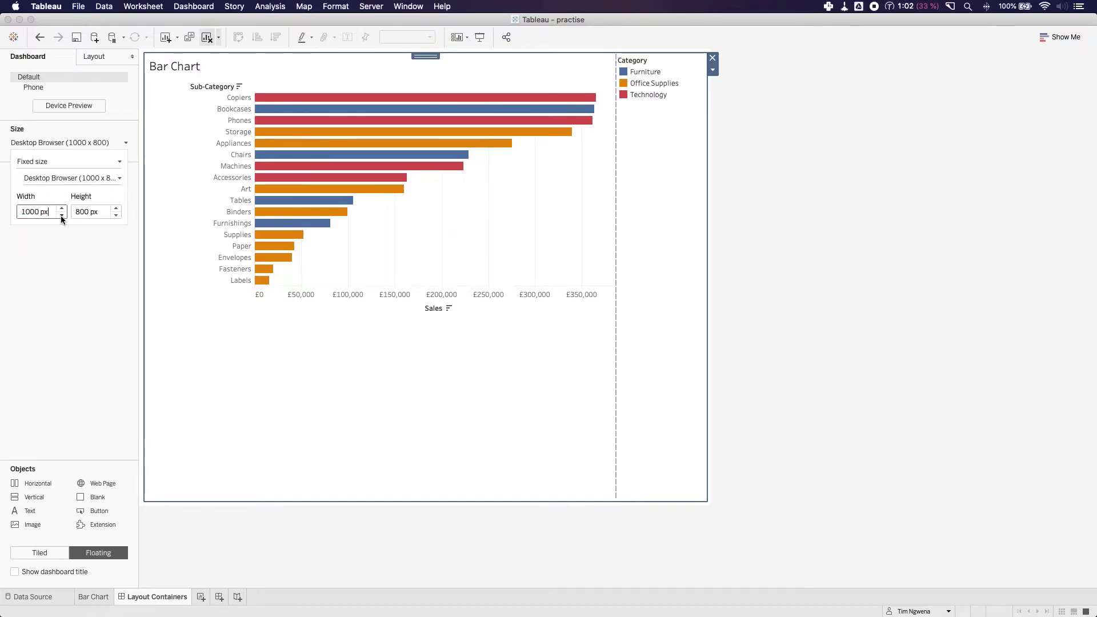
Create another new dashboard and name it 'Layout Containers 2'
left_click(218, 597)
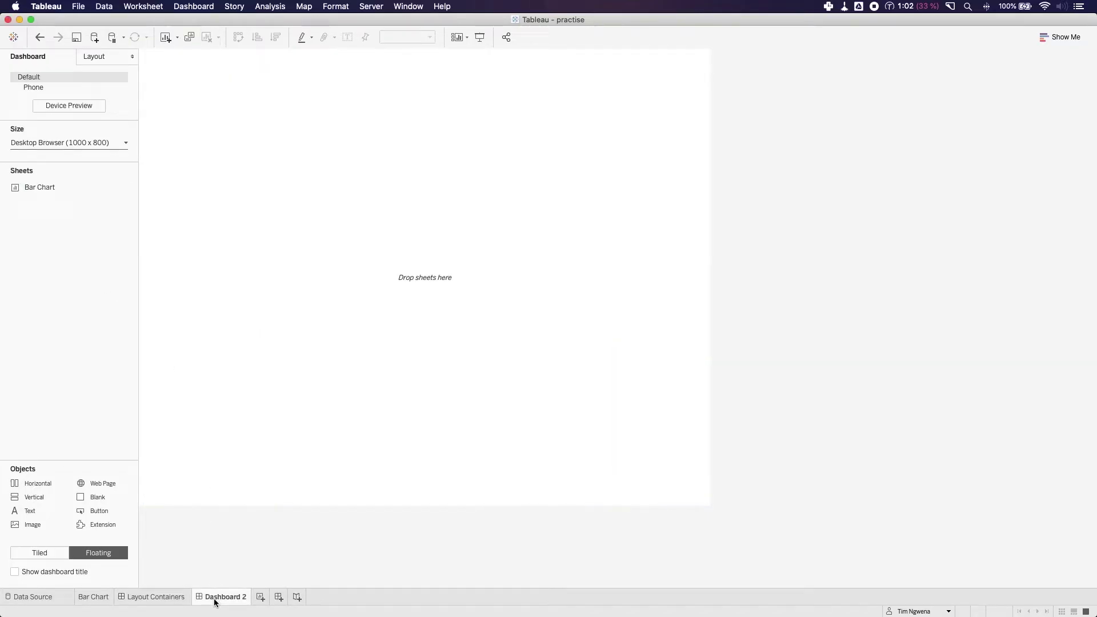
right_click(215, 602)
left_click(258, 458)
type("Layout Containers 2")
key("Return")
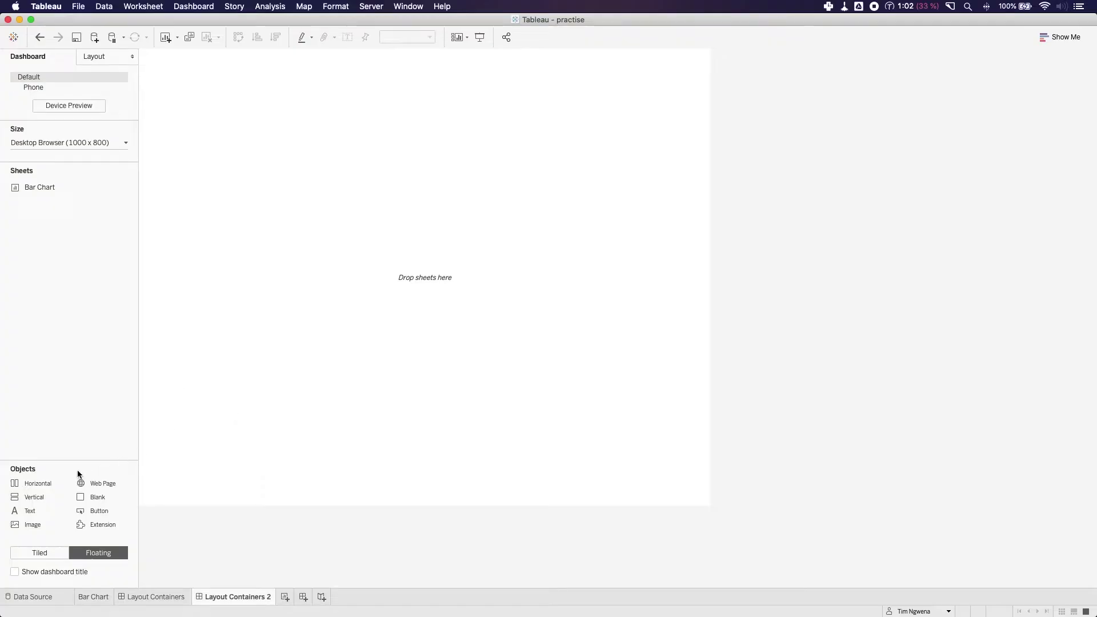
Add a full-width floating Horizontal container on top and a tall floating Vertical container below
left_click_drag(25, 486, 147, 54)
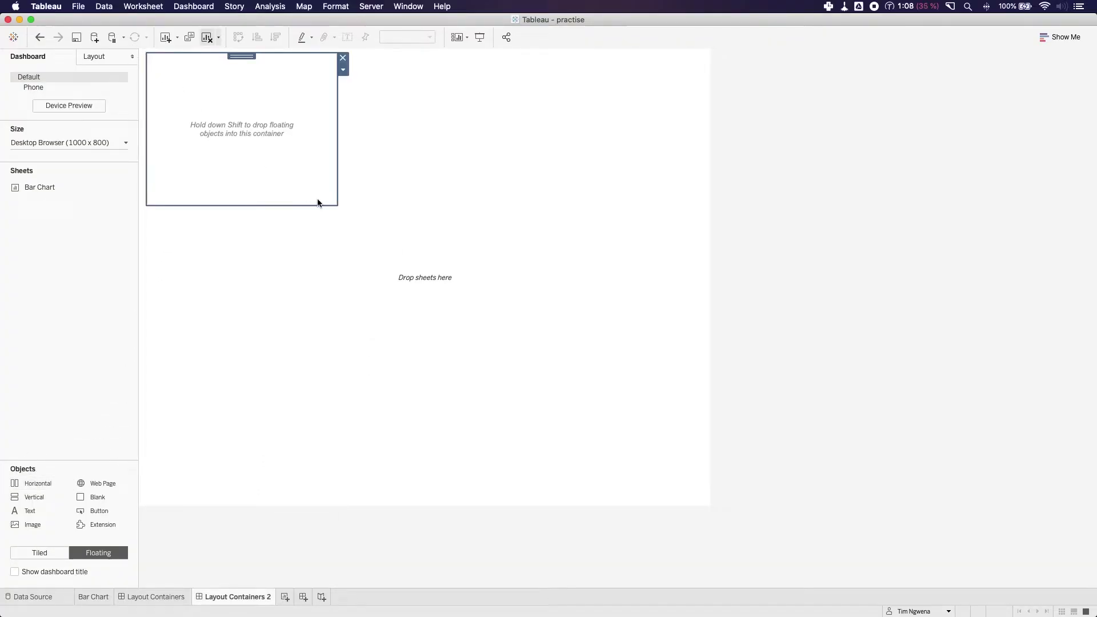
left_click_drag(337, 205, 703, 201)
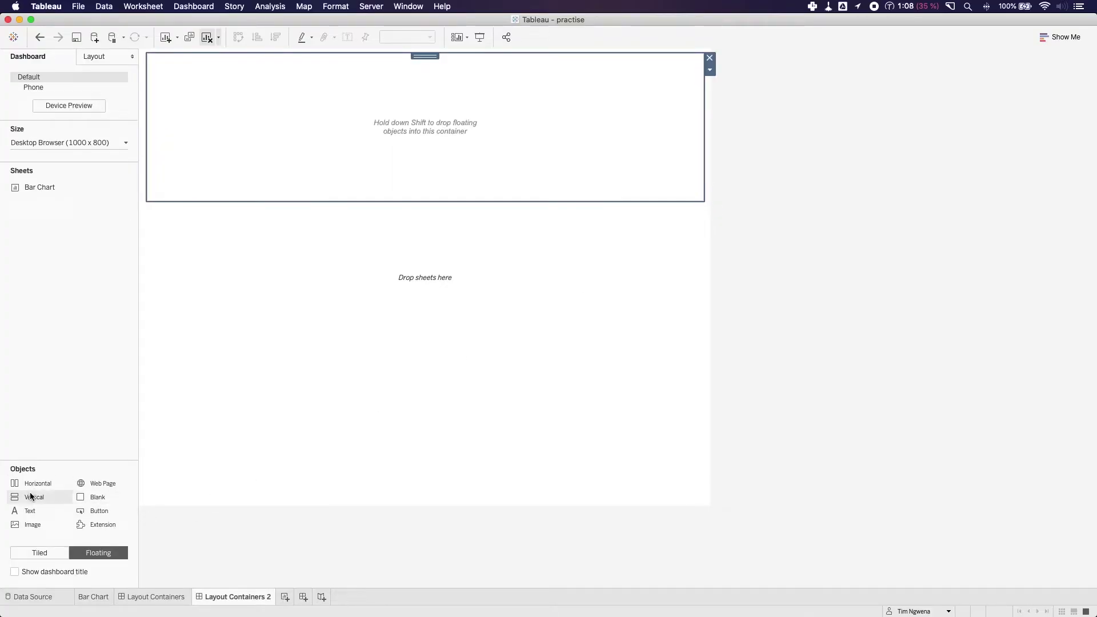
left_click_drag(31, 497, 331, 206)
left_click_drag(426, 355, 416, 509)
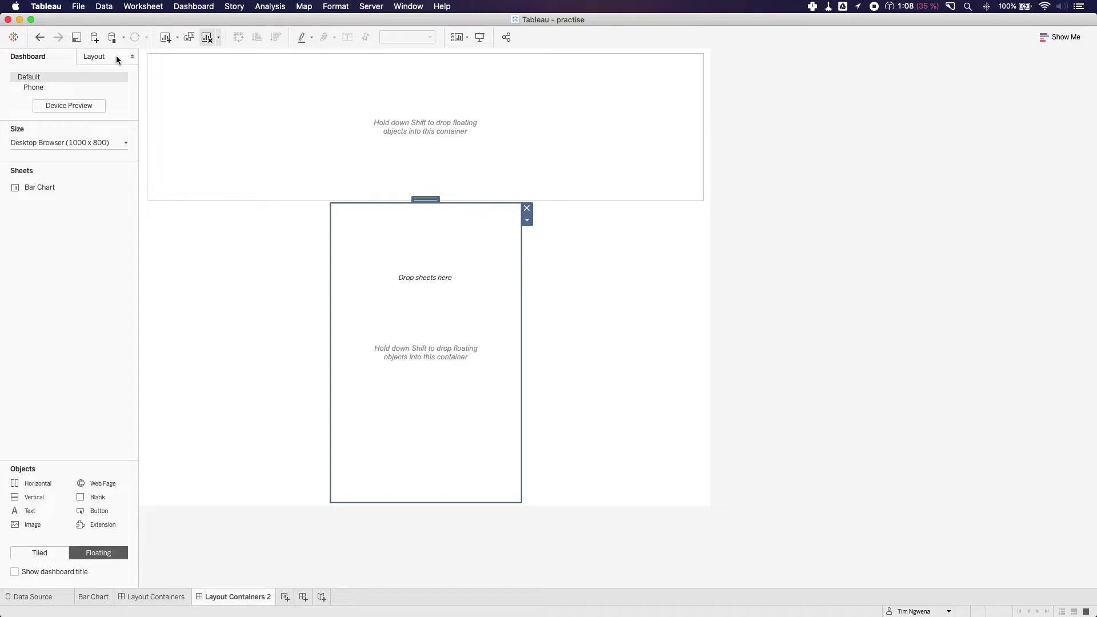
Nudge the vertical container 1 px left and give it a light teal background
left_click(98, 58)
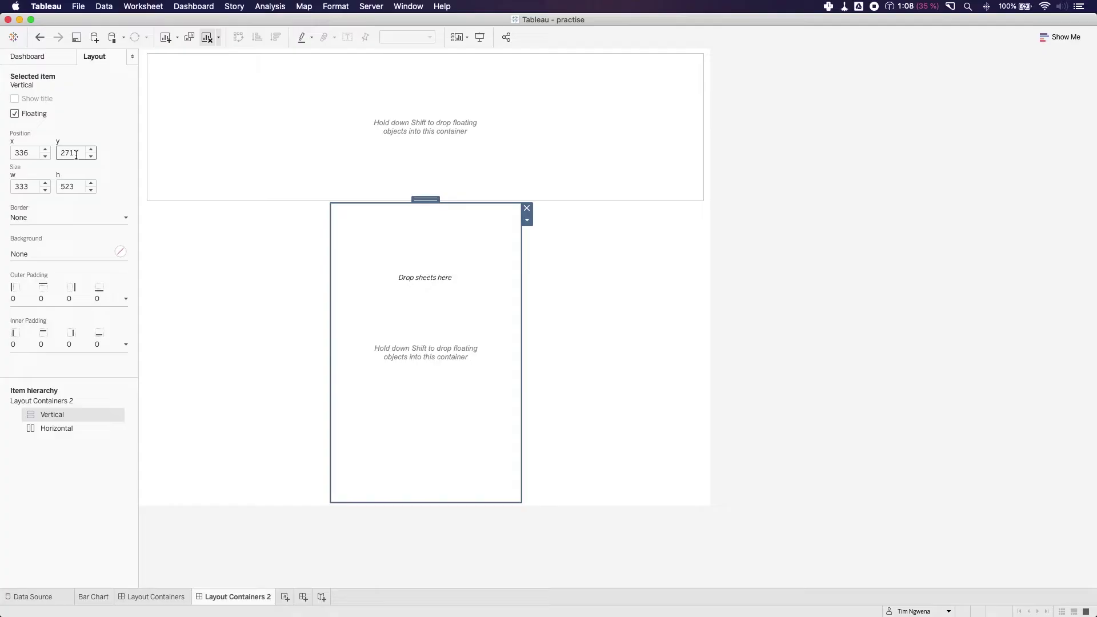
left_click(45, 157)
left_click(72, 218)
left_click(121, 251)
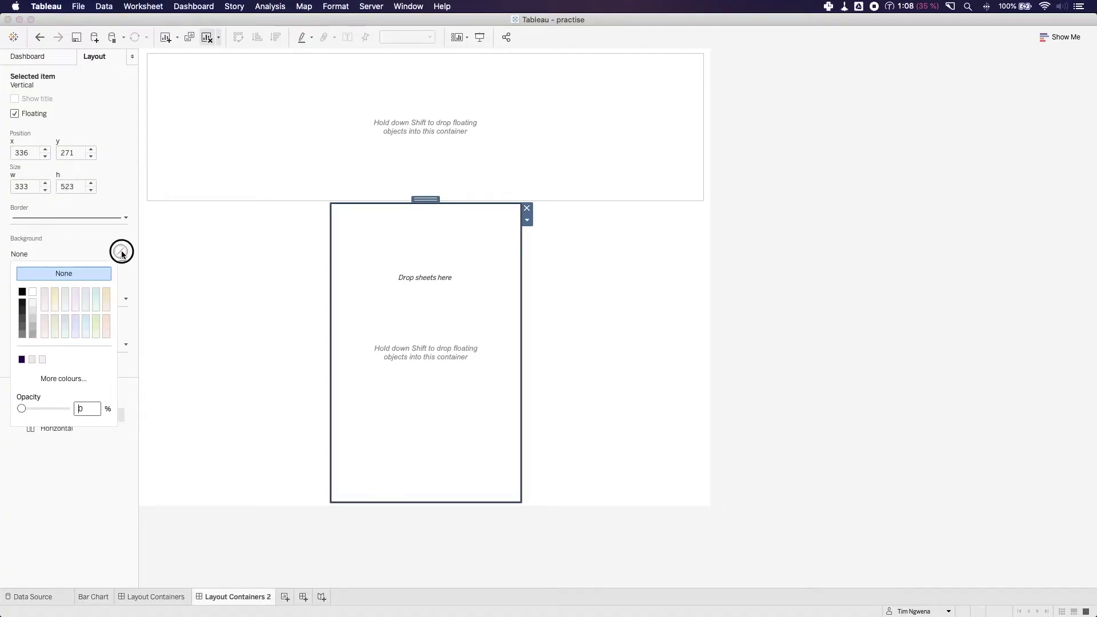
left_click(96, 300)
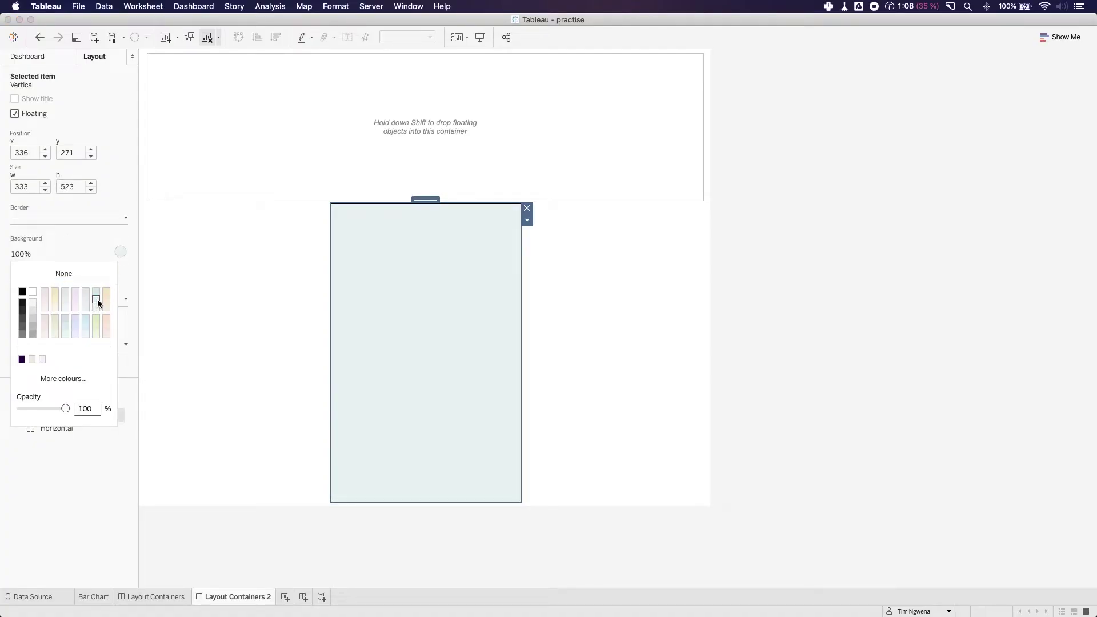
left_click(128, 326)
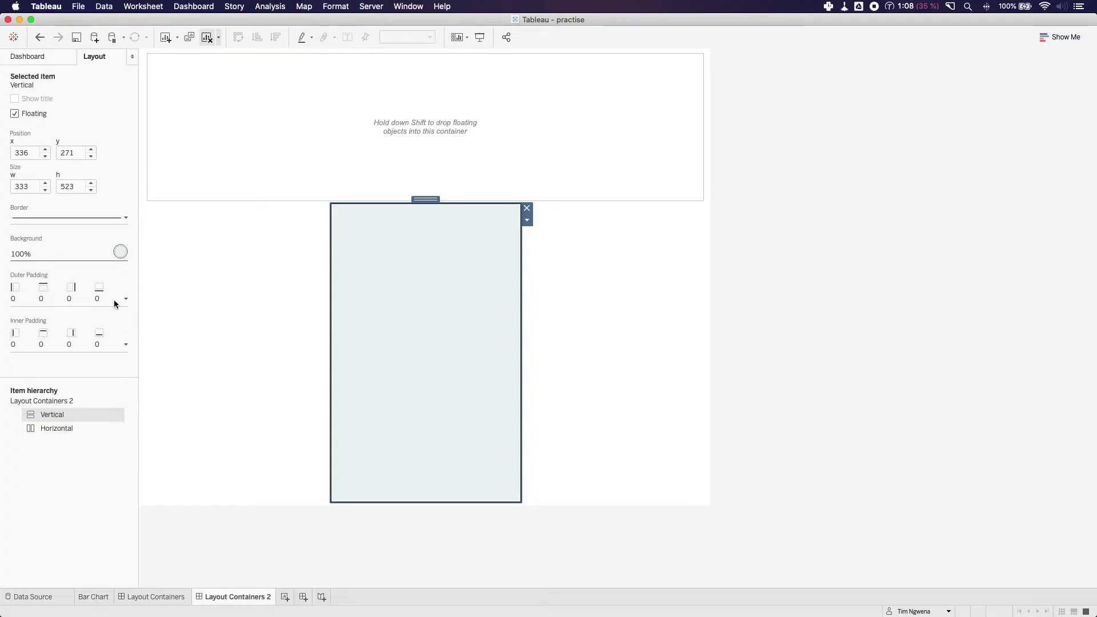
Set the vertical container's outer padding to 10 on all sides
left_click(63, 298)
left_click(81, 337)
left_click(80, 337)
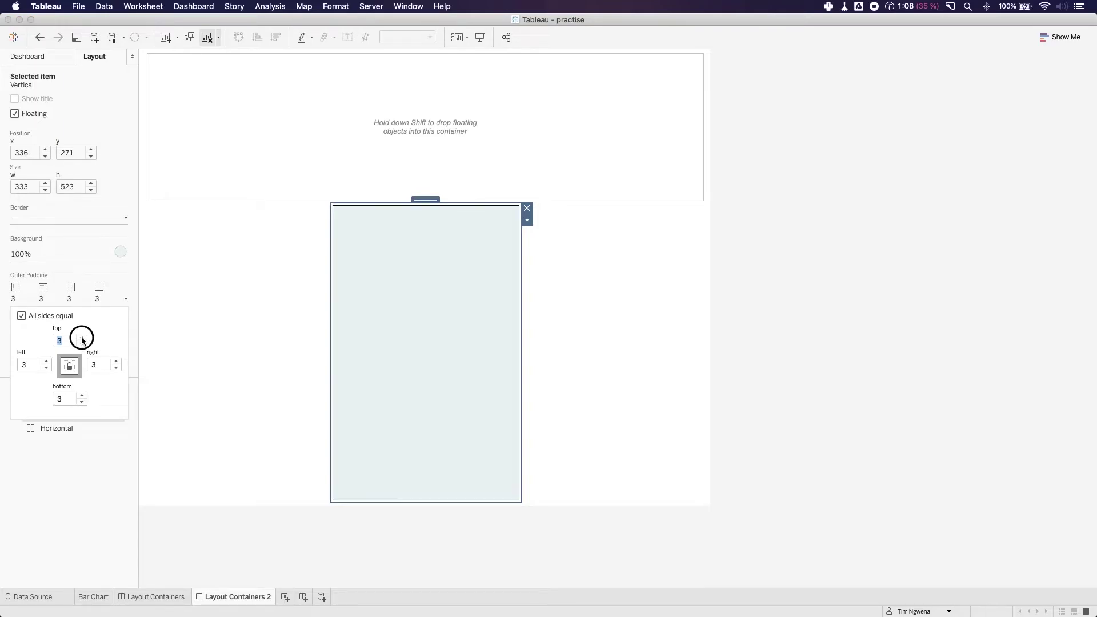
left_click(80, 338)
left_click(81, 338)
left_click(82, 339)
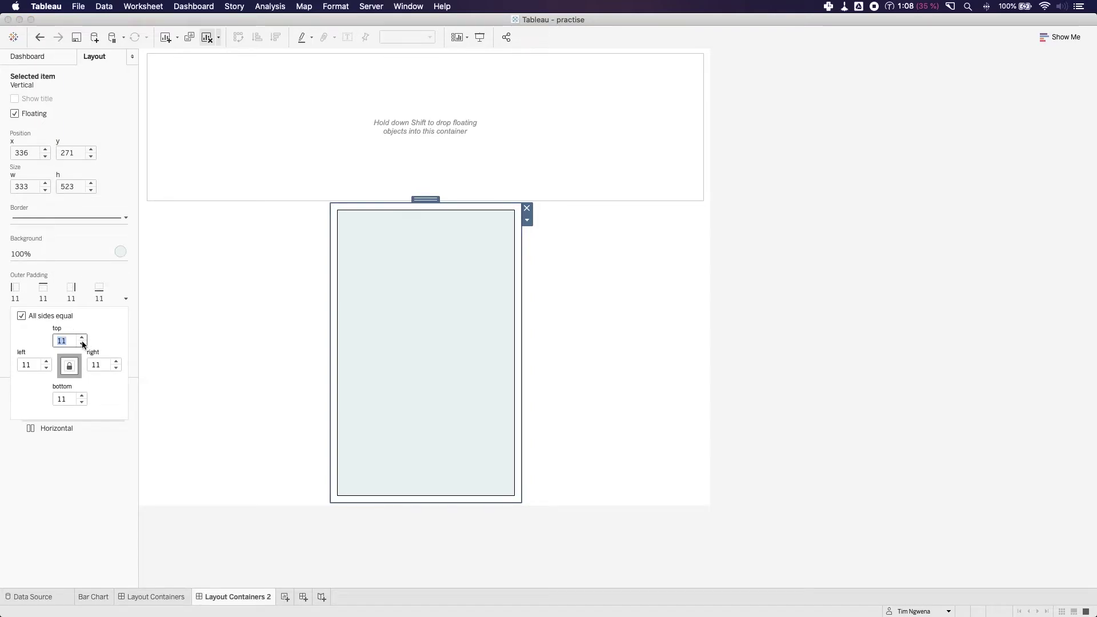
Set the vertical container's inner padding to 10 on all sides
left_click(83, 346)
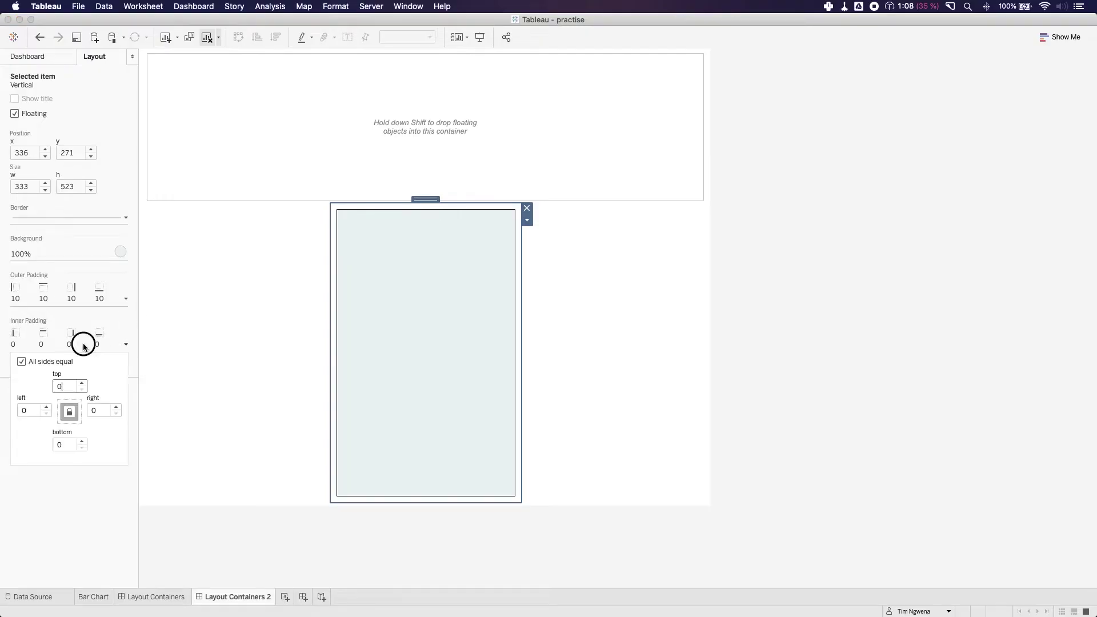
type("9")
left_click(82, 383)
left_click(82, 384)
left_click(82, 384)
left_click(82, 383)
left_click(83, 390)
Give the horizontal container a thick solid black border and a beige background
left_click(328, 110)
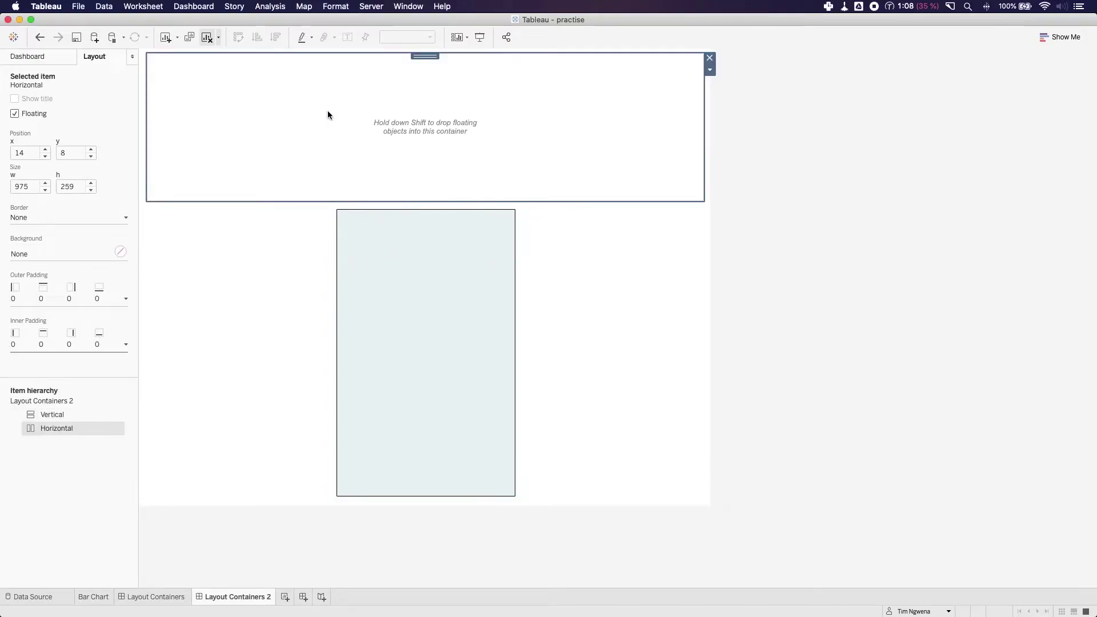
left_click(103, 220)
left_click(64, 253)
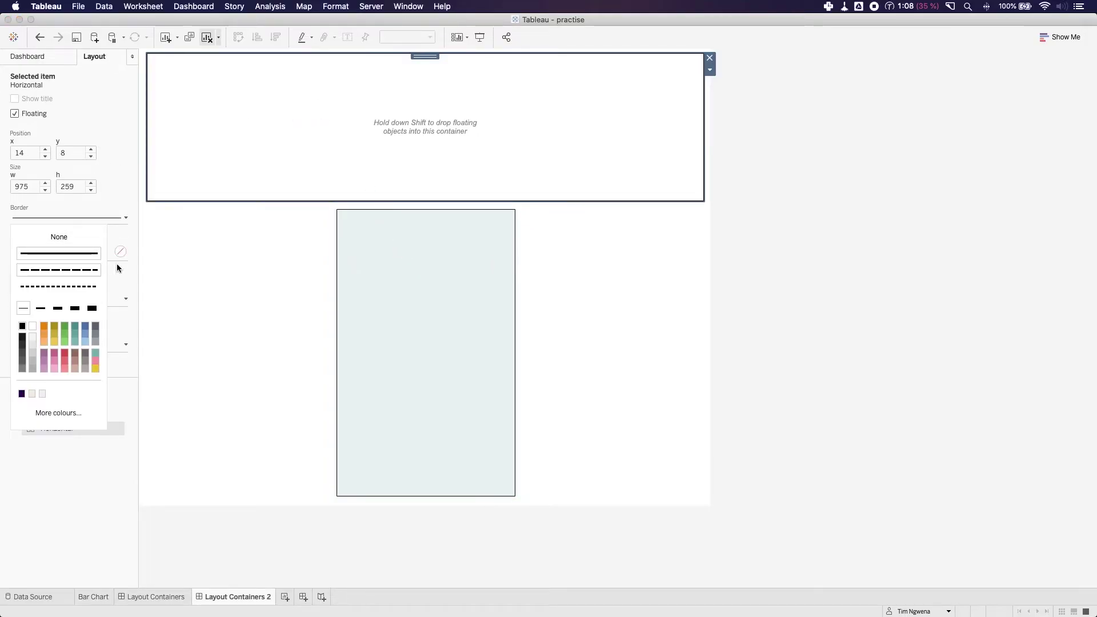
left_click(121, 254)
left_click(107, 298)
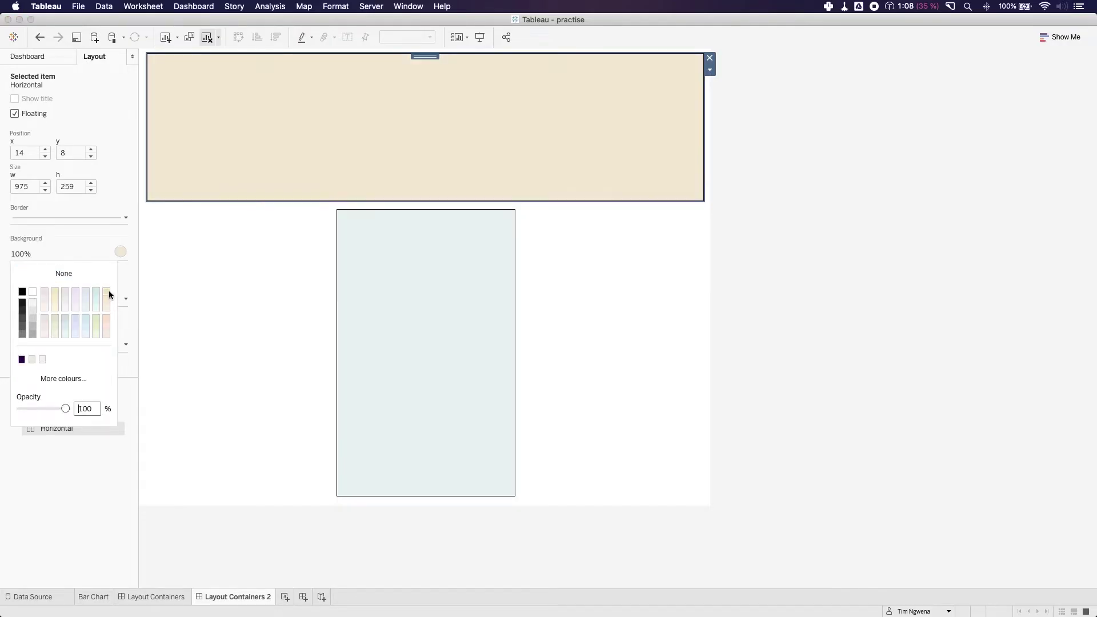
left_click(109, 217)
left_click(75, 308)
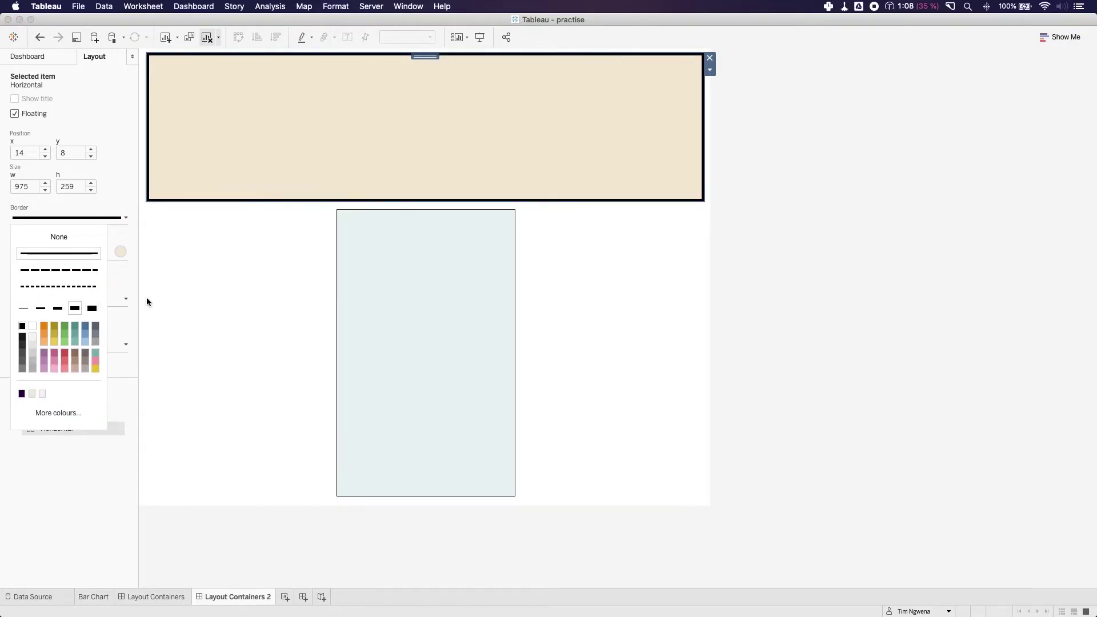
left_click(799, 248)
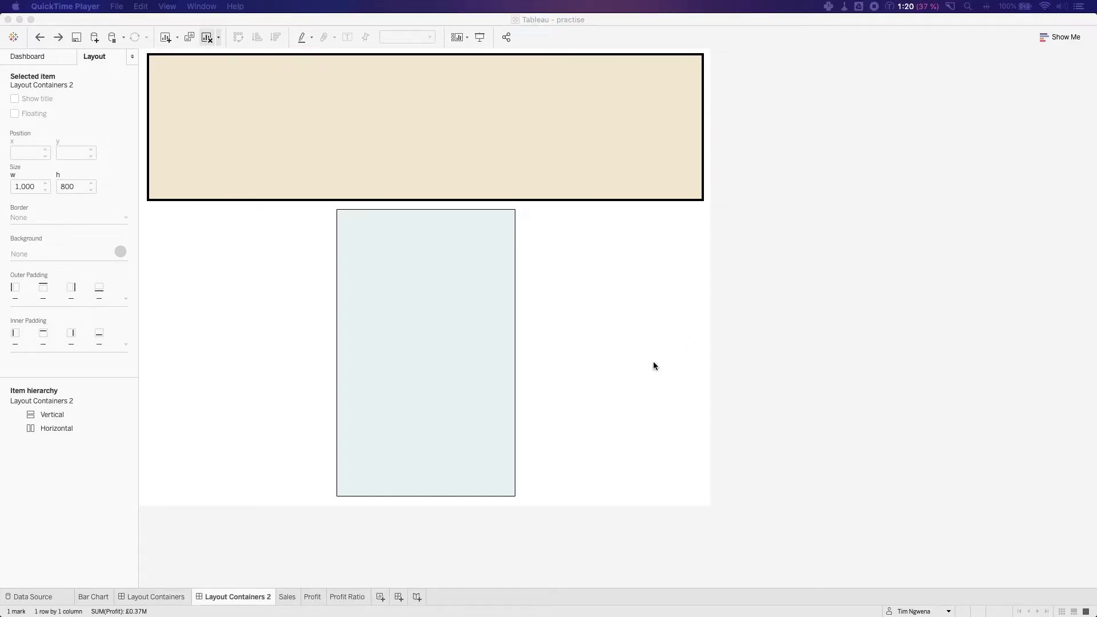
left_click(291, 600)
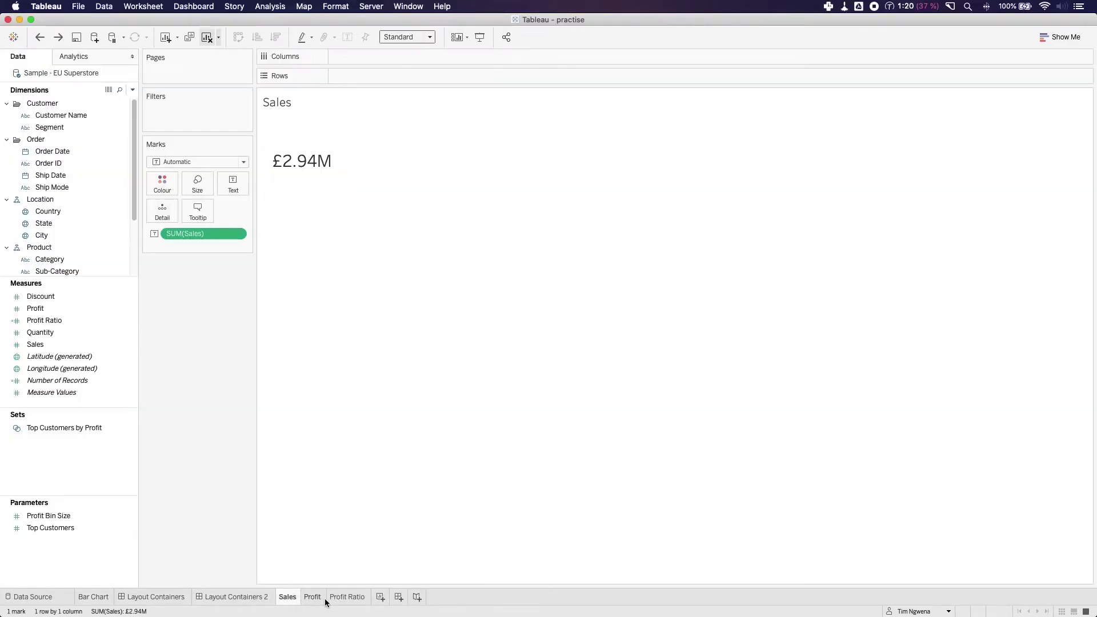
left_click(317, 601)
left_click(340, 599)
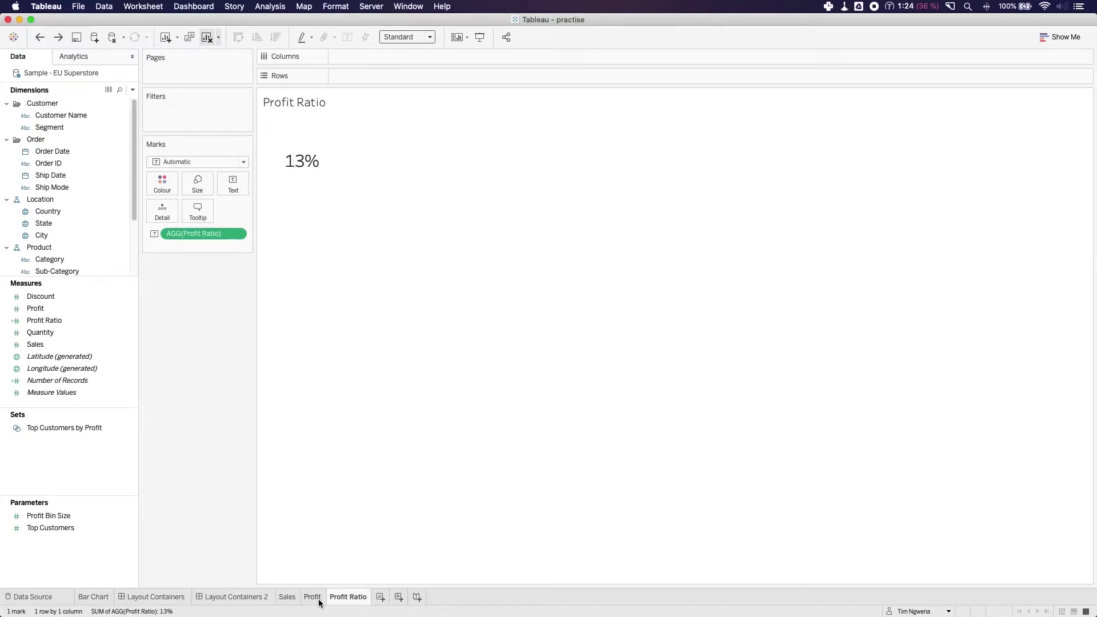
left_click(257, 601)
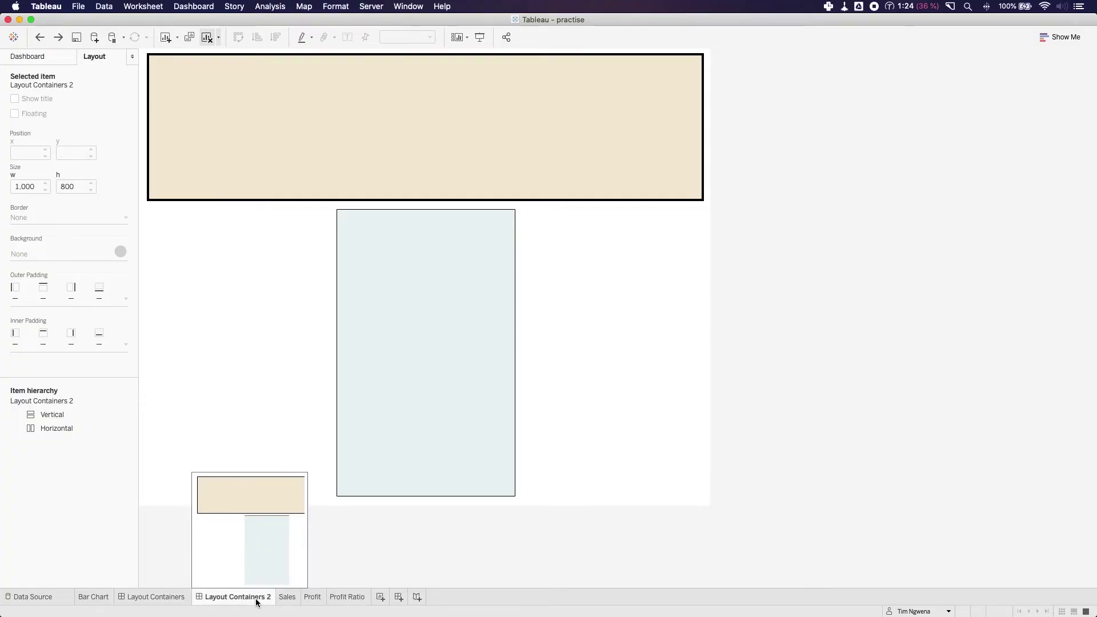
Drag the Sales sheet into the beige horizontal container
left_click(48, 59)
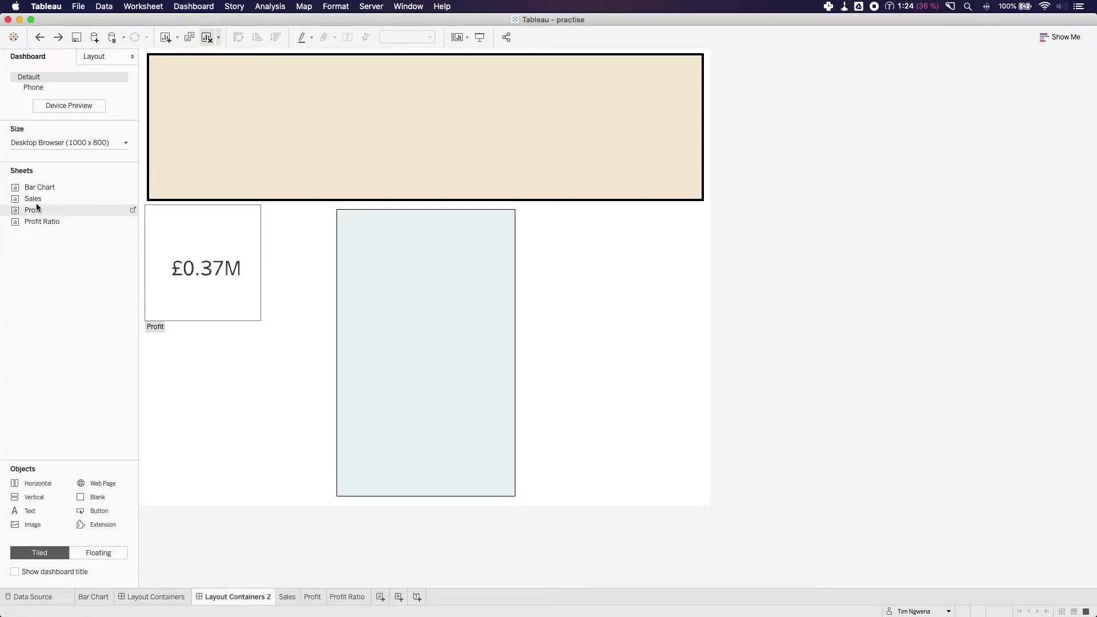
left_click_drag(33, 199, 227, 118)
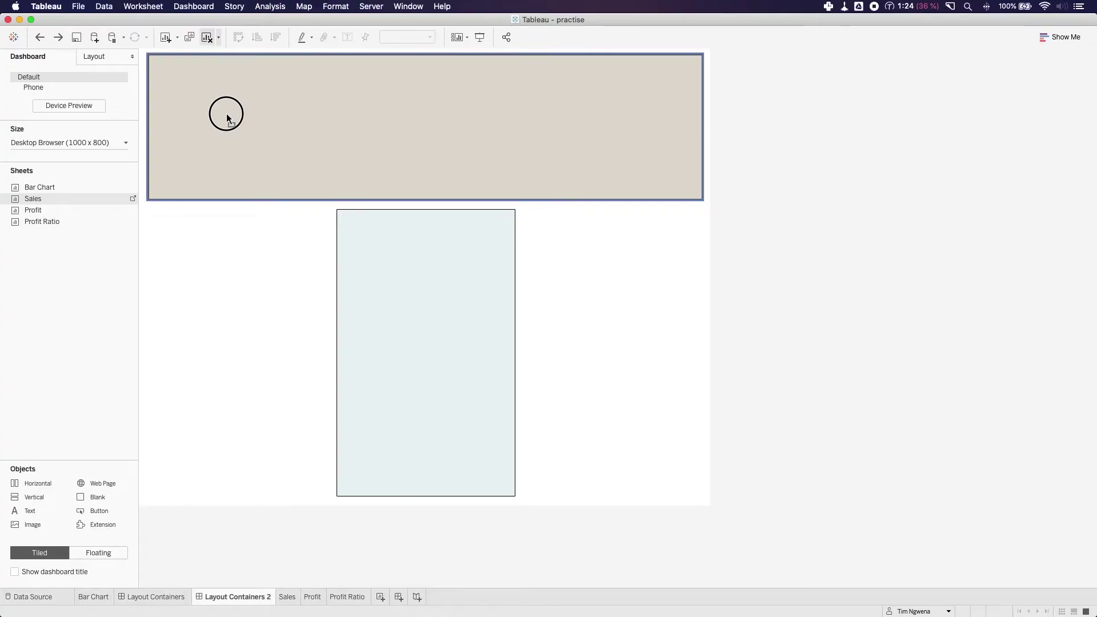
left_click_drag(227, 118, 226, 119)
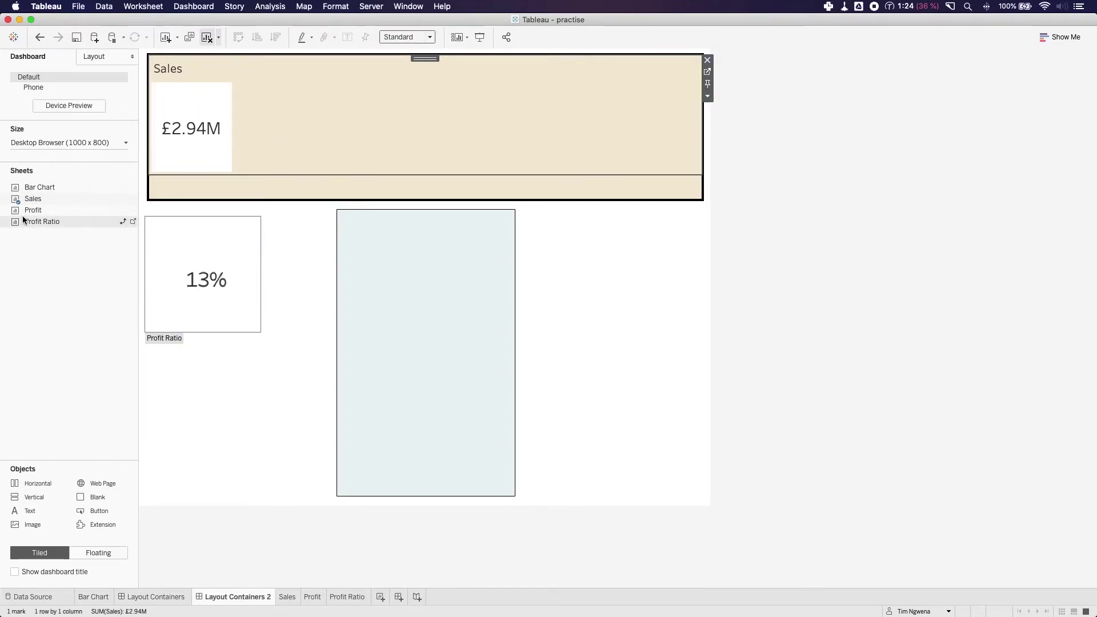
Add the Profit sheet beside Sales and place Profit Ratio in the container
left_click_drag(120, 210, 257, 110)
left_click_drag(318, 68, 657, 113)
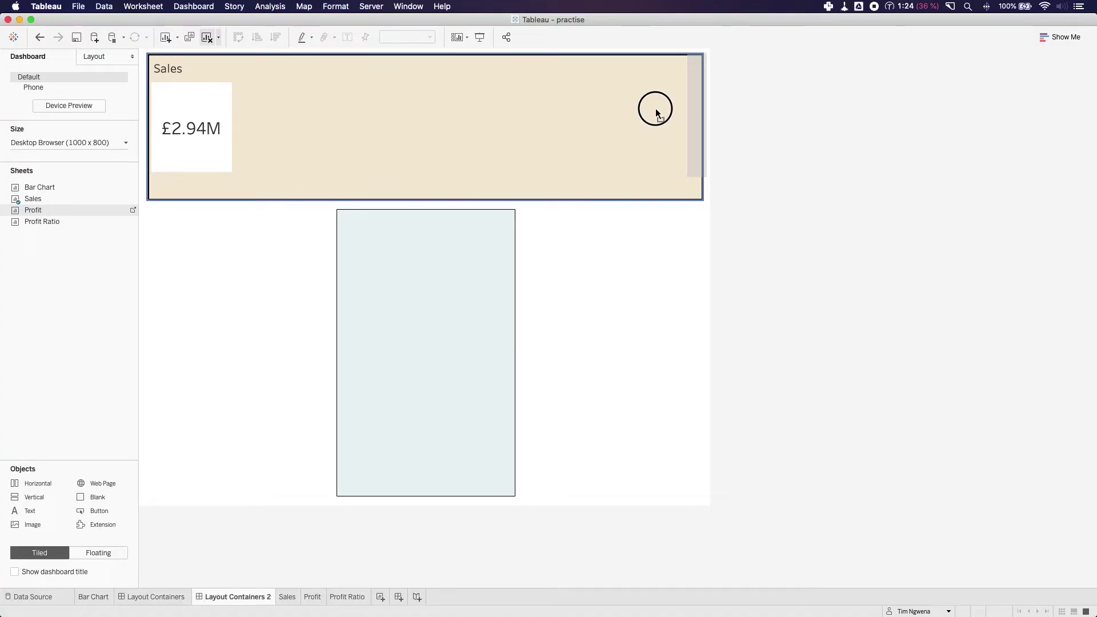
left_click_drag(657, 113, 657, 112)
left_click_drag(656, 113, 196, 126)
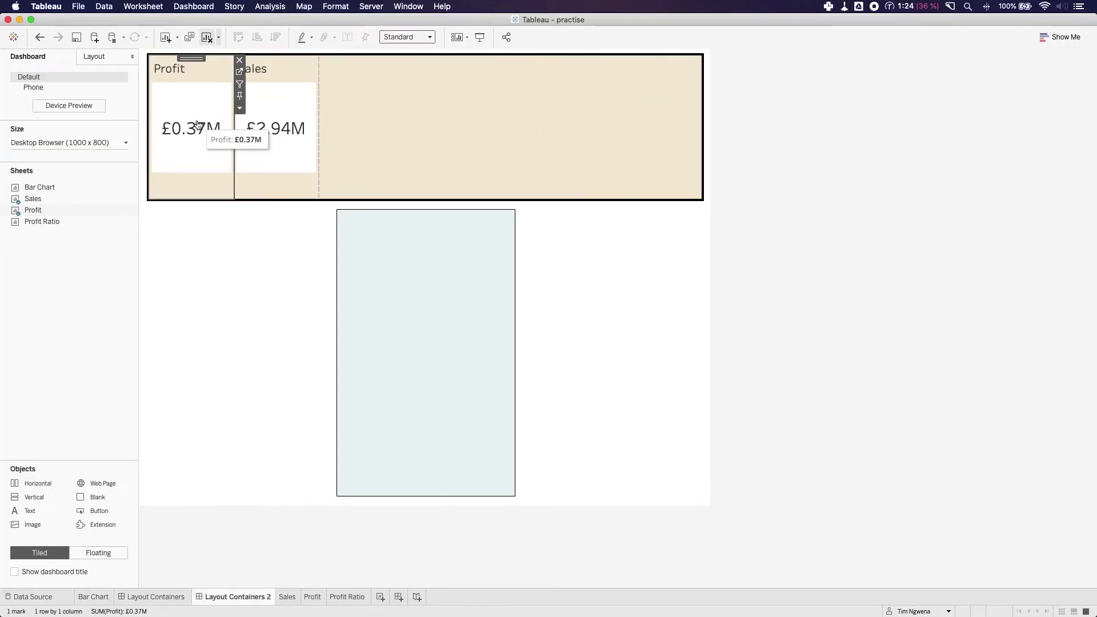
mouse_move(43, 225)
mouse_move(43, 225)
left_mouse_down()
mouse_move(257, 176)
mouse_move(407, 164)
left_mouse_up()
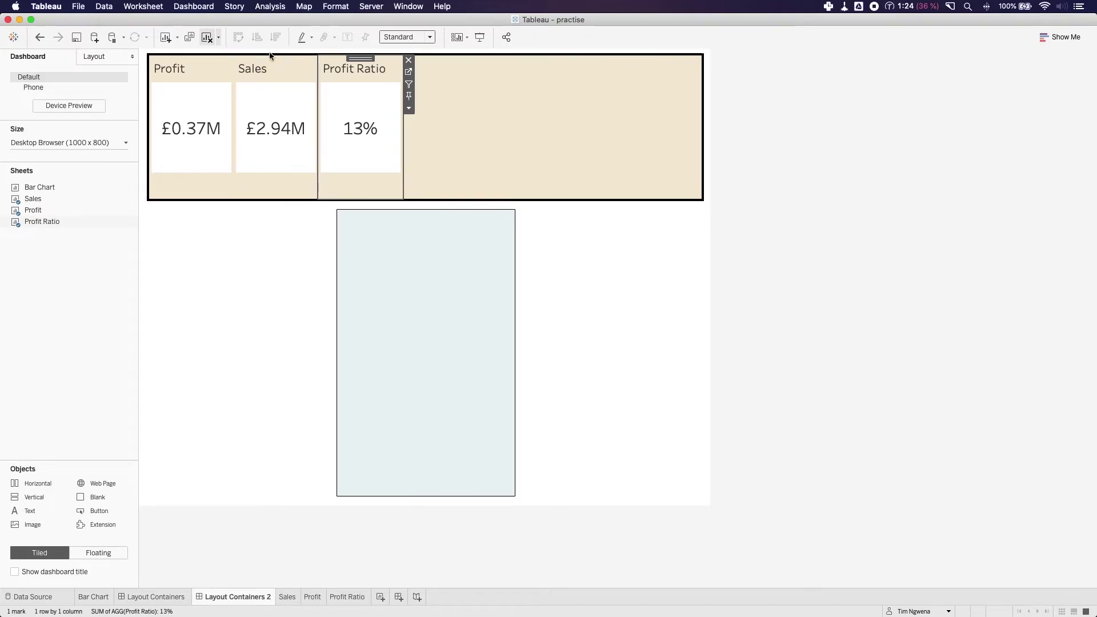
left_click(40, 43)
mouse_move(42, 222)
left_mouse_down()
mouse_move(215, 129)
mouse_move(320, 56)
mouse_move(319, 127)
mouse_move(292, 204)
mouse_move(313, 57)
mouse_move(320, 78)
left_mouse_up()
Undo the Profit Ratio and Profit tiles so only Sales remains, then start dragging Profit back
left_click(38, 38)
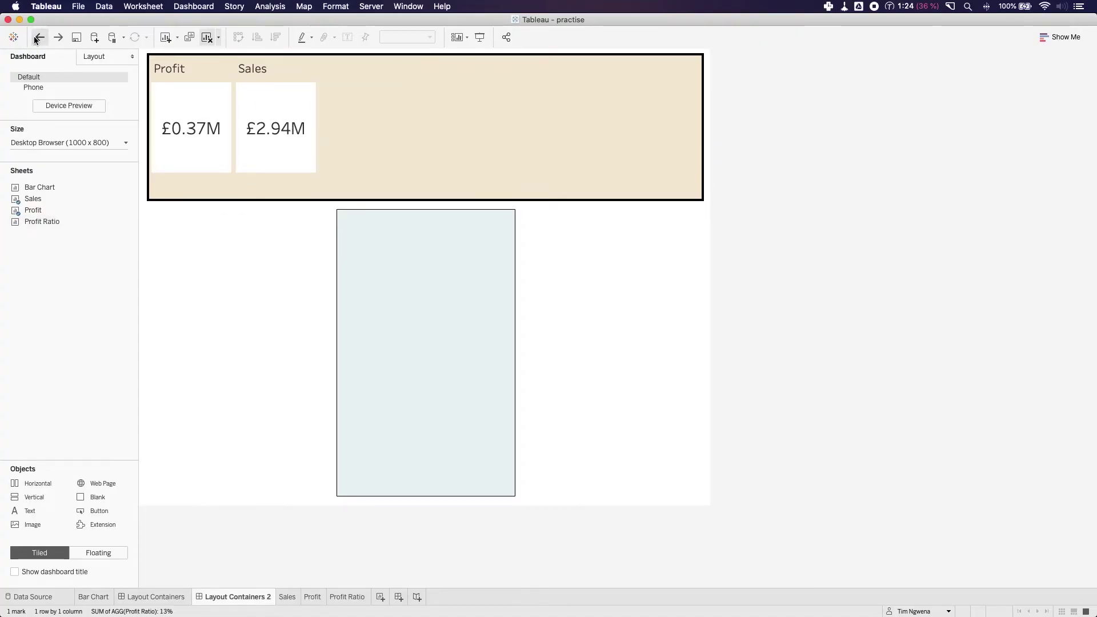
left_click(36, 38)
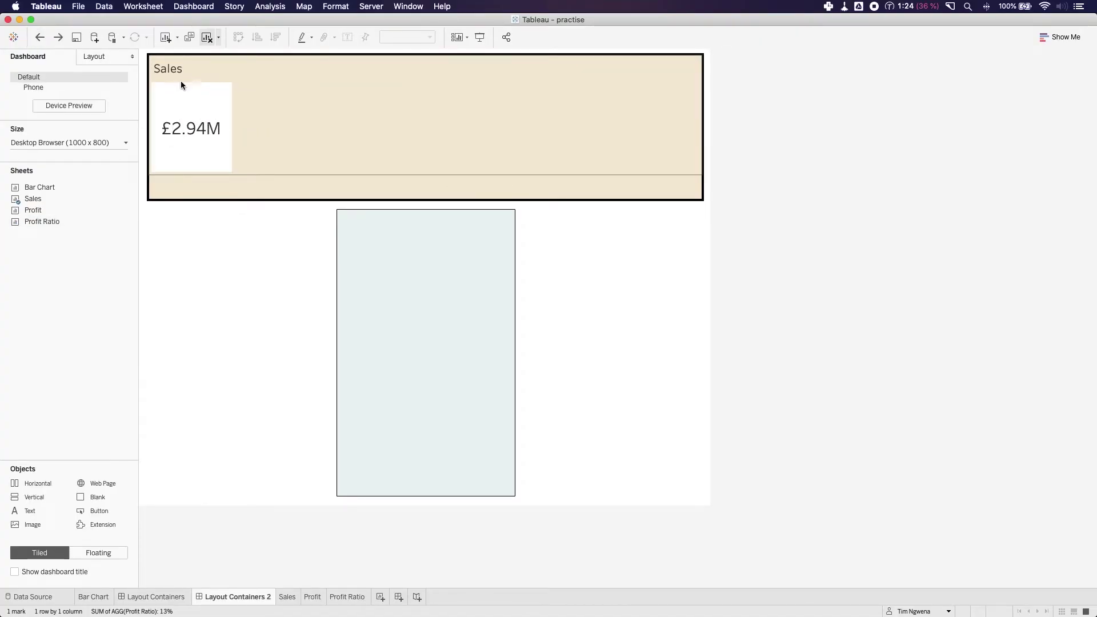
left_click_drag(35, 211, 193, 179)
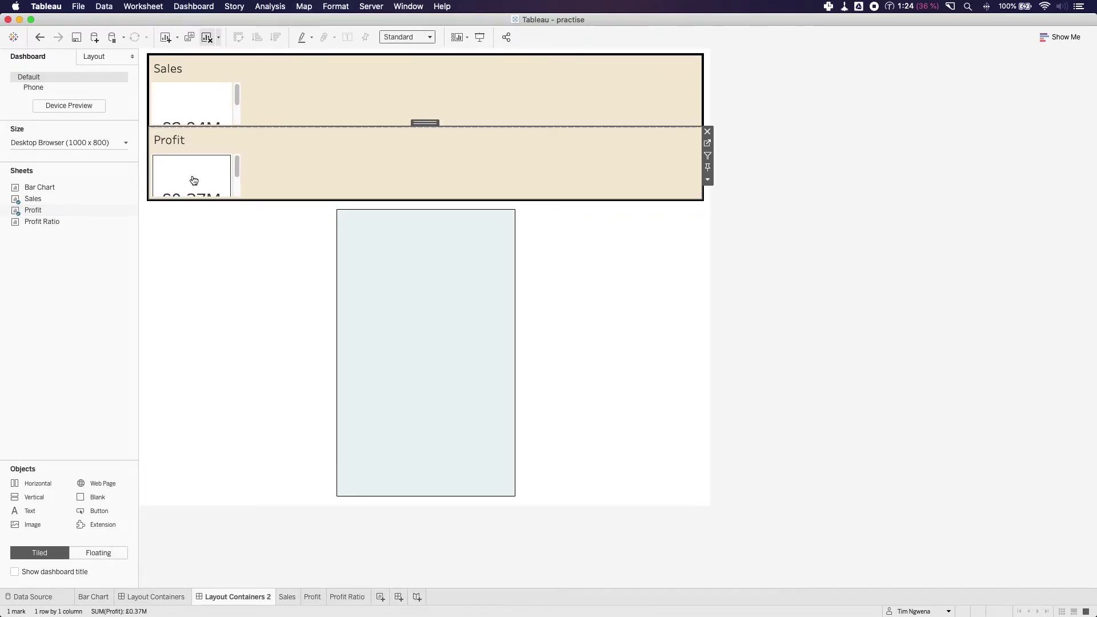
Check the Item hierarchy and select the container holding Sales and Profit
mouse_move(195, 181)
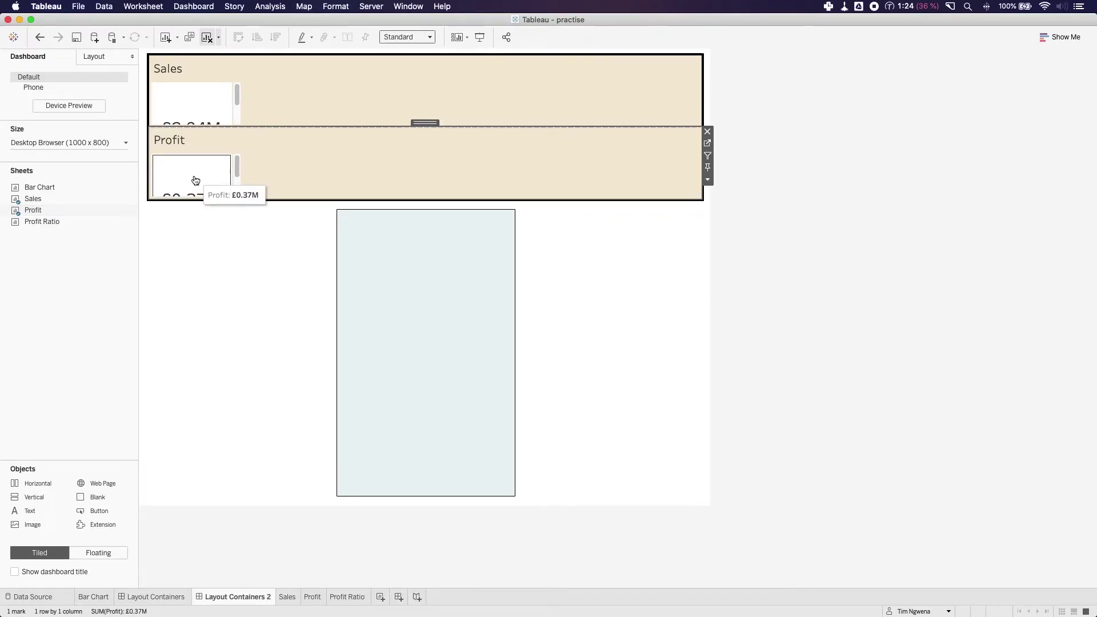
left_click(98, 62)
left_click(49, 432)
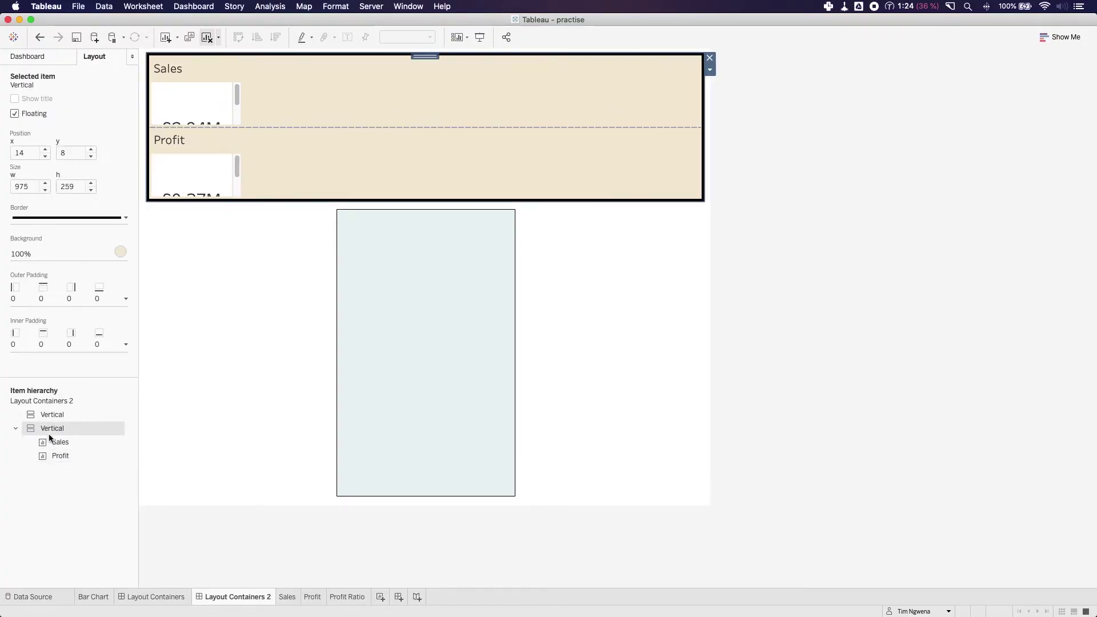
Undo the Profit placement and drag Profit from Sheets to the left of Sales
left_click(40, 38)
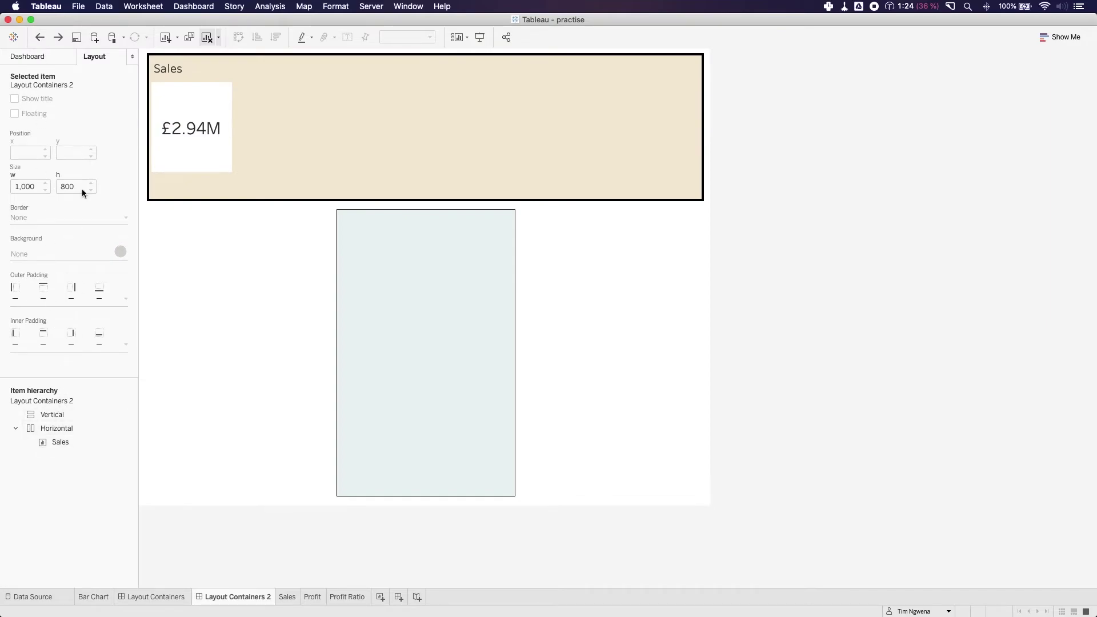
left_click(58, 36)
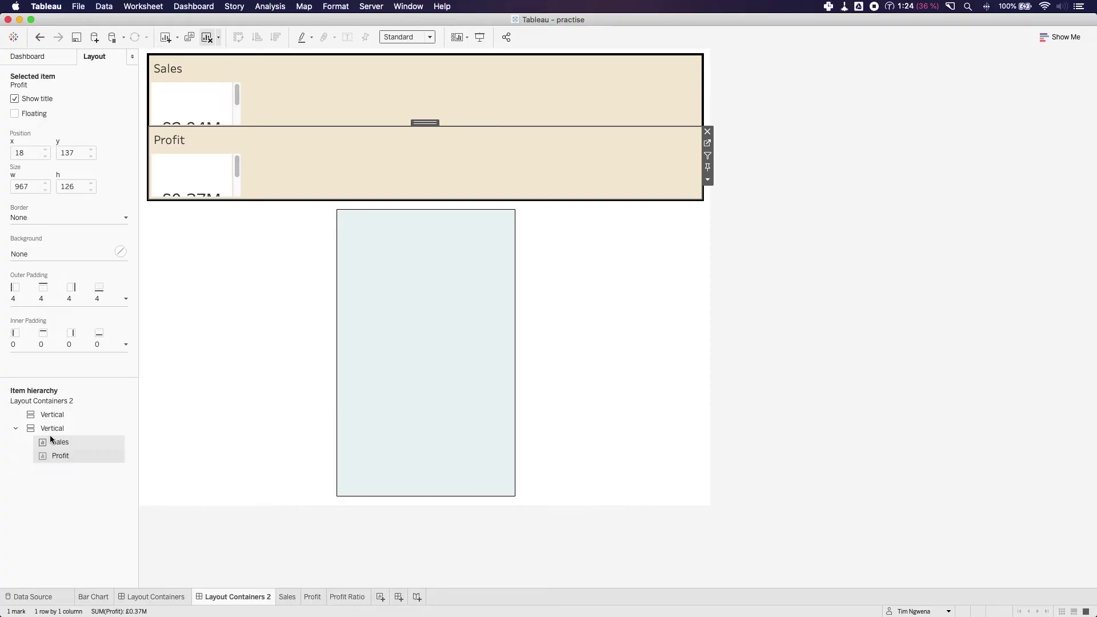
left_click(46, 41)
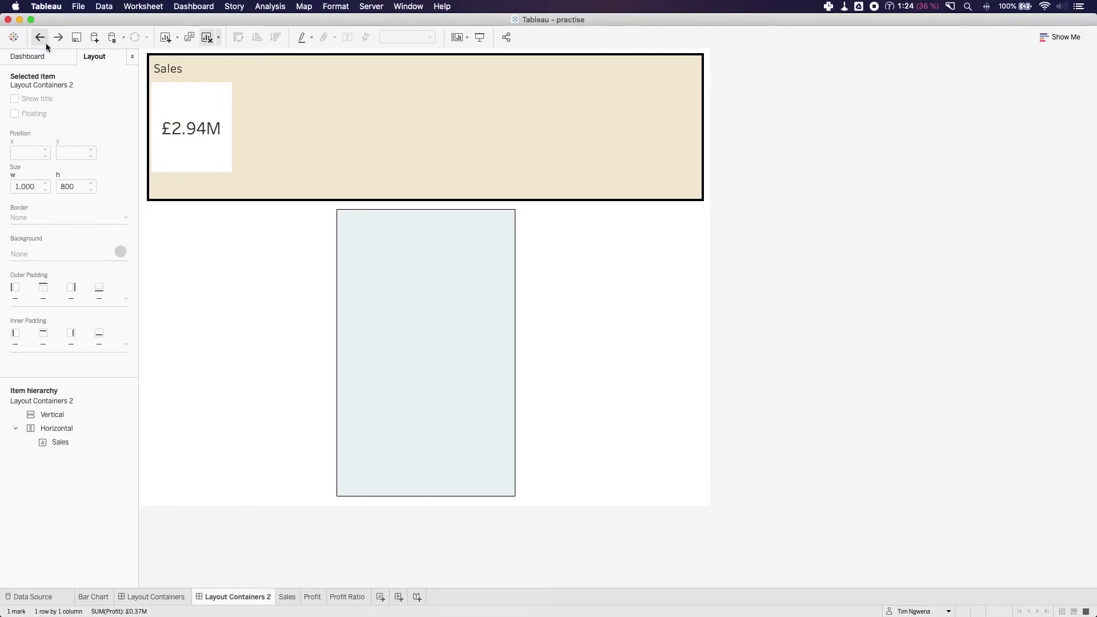
left_click(42, 58)
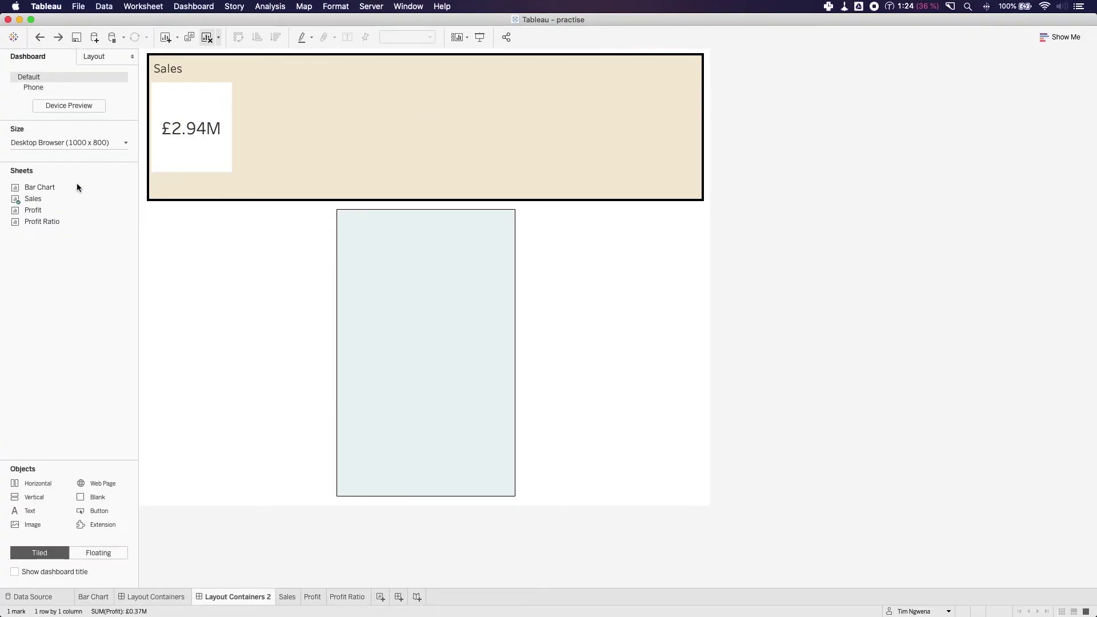
left_click_drag(37, 209, 365, 131)
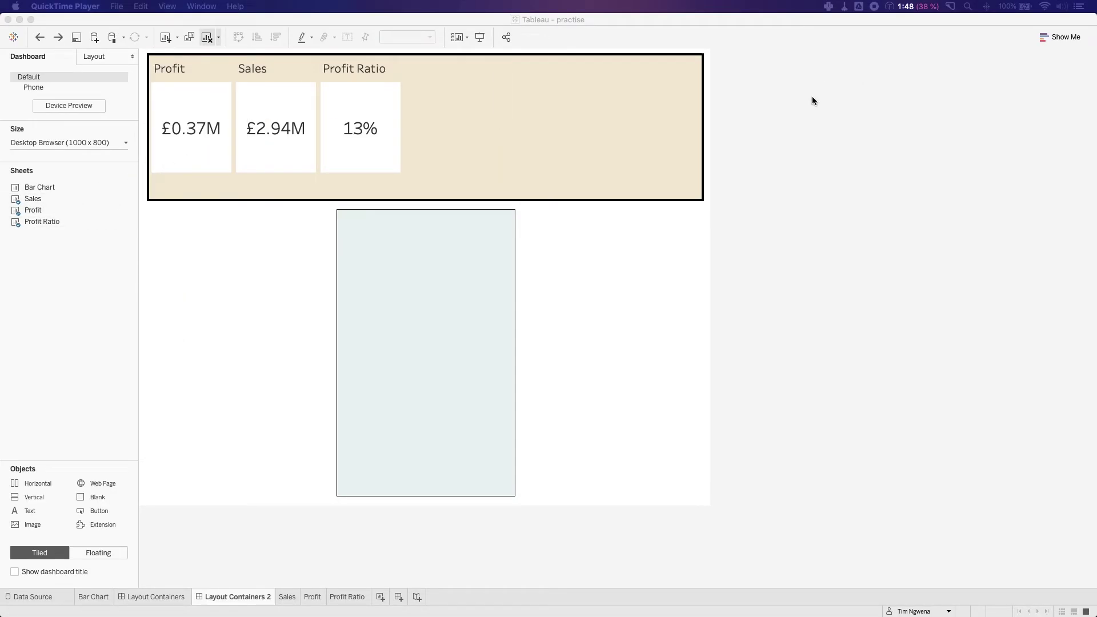
Select the Profit Ratio tile, then its parent horizontal container
left_click(622, 98)
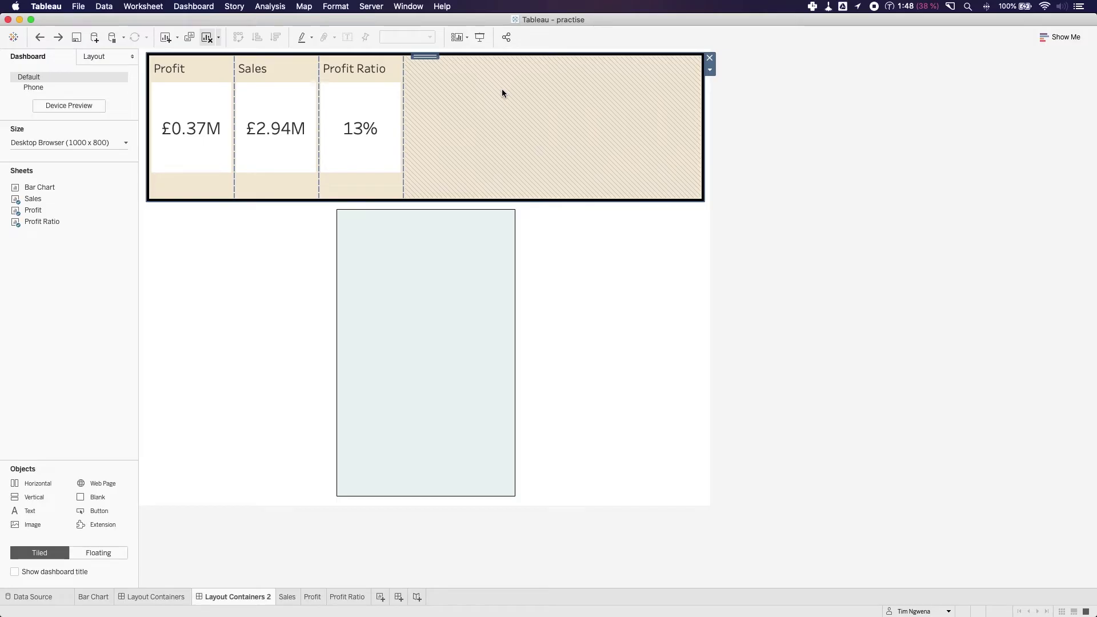
left_click(366, 73)
double_click(358, 59)
Distribute the three KPIs evenly and set Profit Ratio to Entire View
left_click(708, 71)
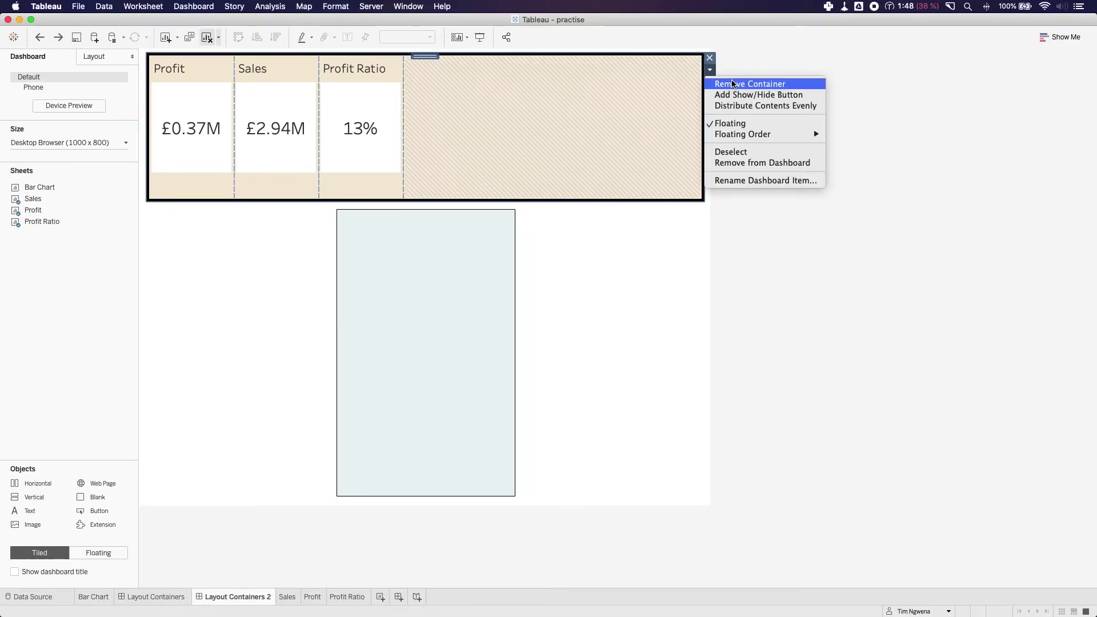
left_click(776, 108)
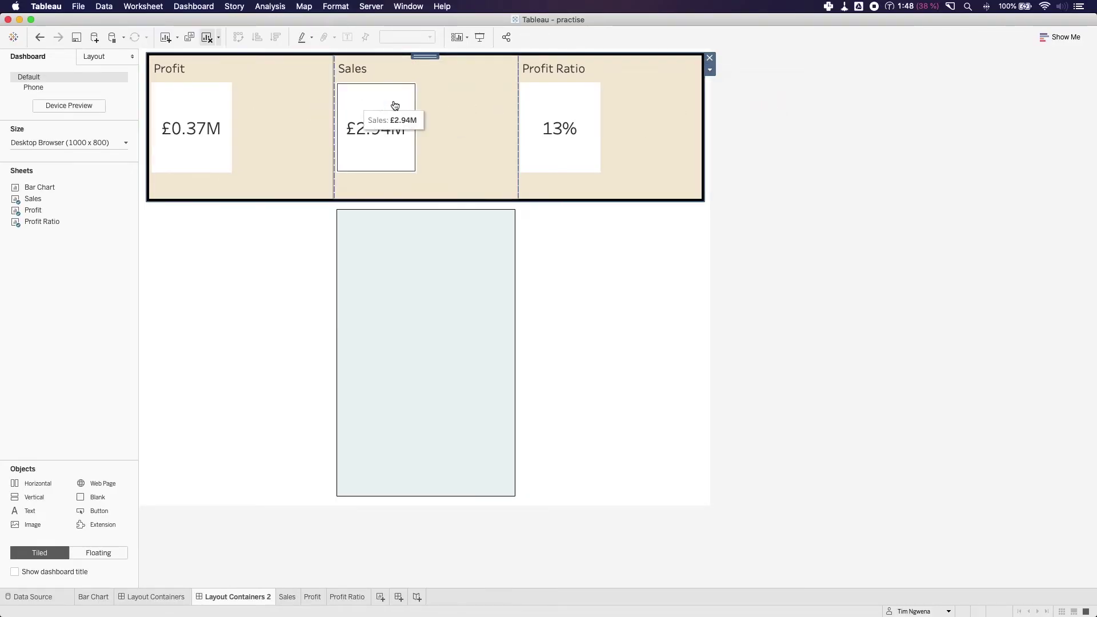
left_click(641, 100)
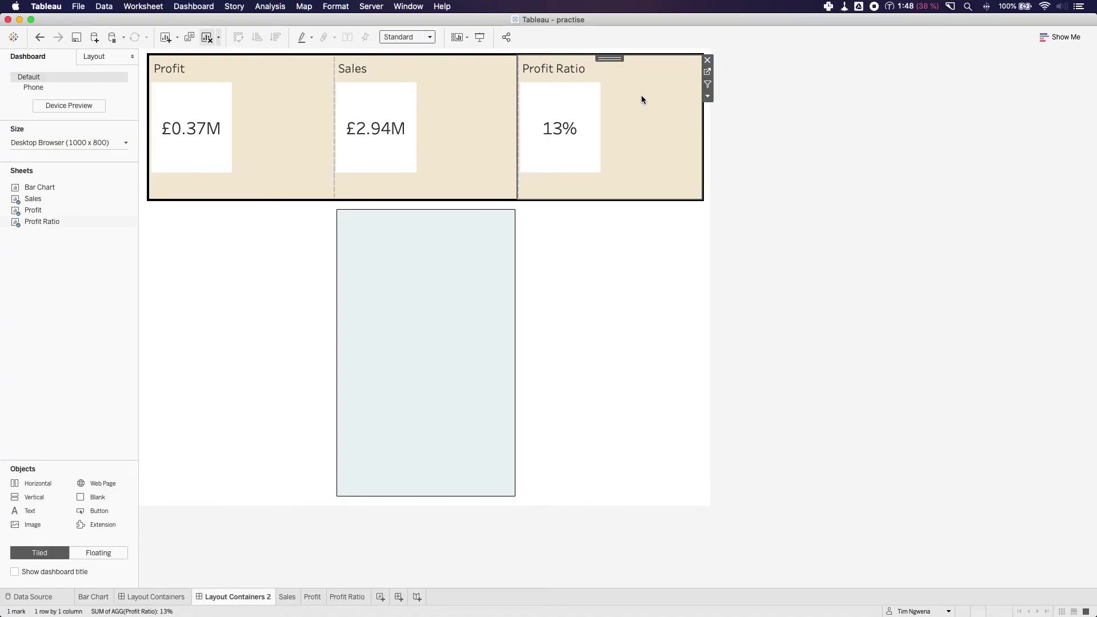
left_click(431, 37)
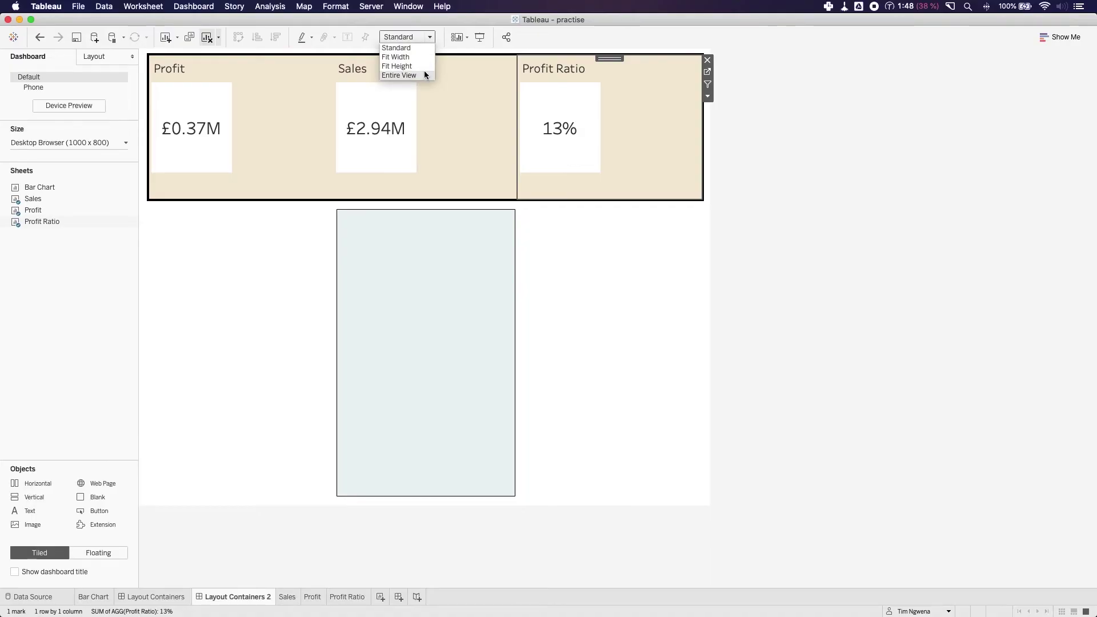
left_click(423, 74)
Set the Sales and Profit sheets to Entire View as well
left_click(448, 56)
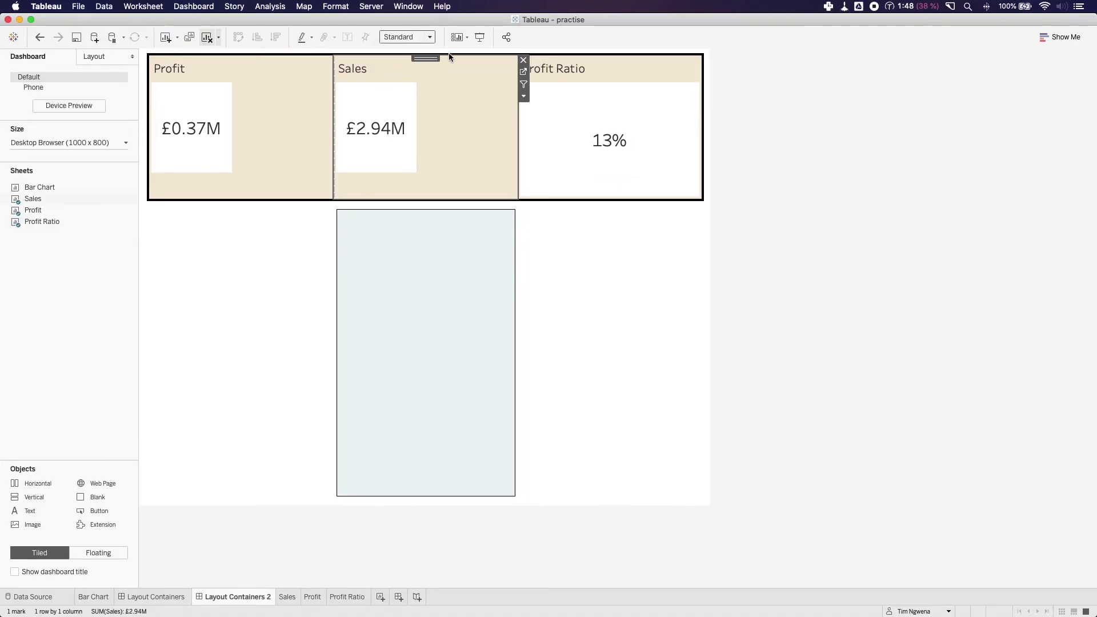
left_click(431, 36)
left_click(399, 75)
left_click(289, 105)
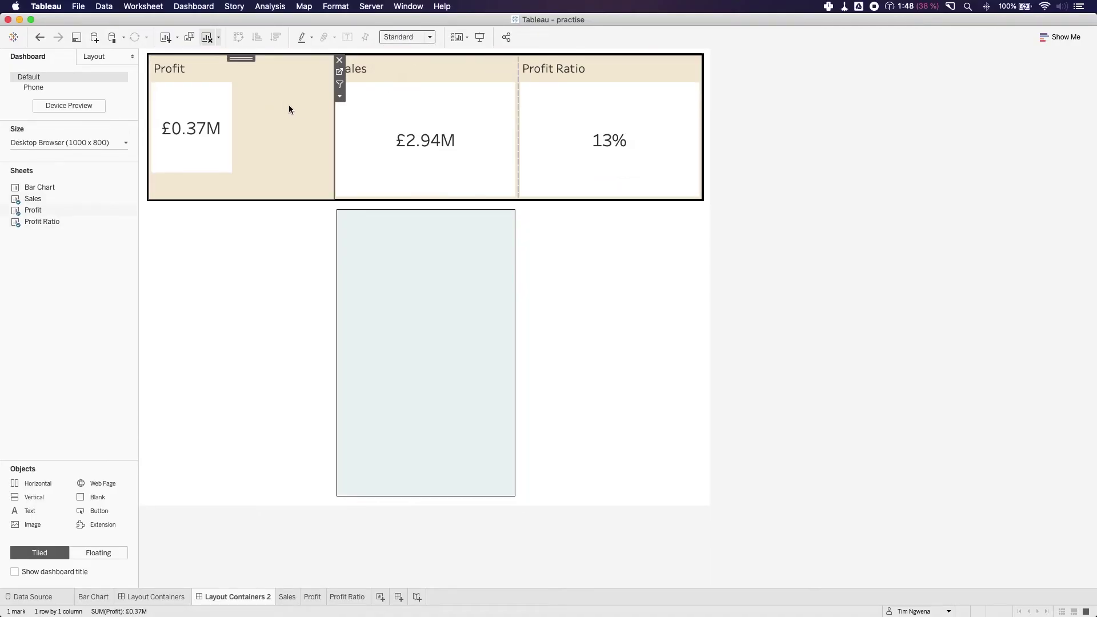
left_click(339, 97)
left_click(430, 37)
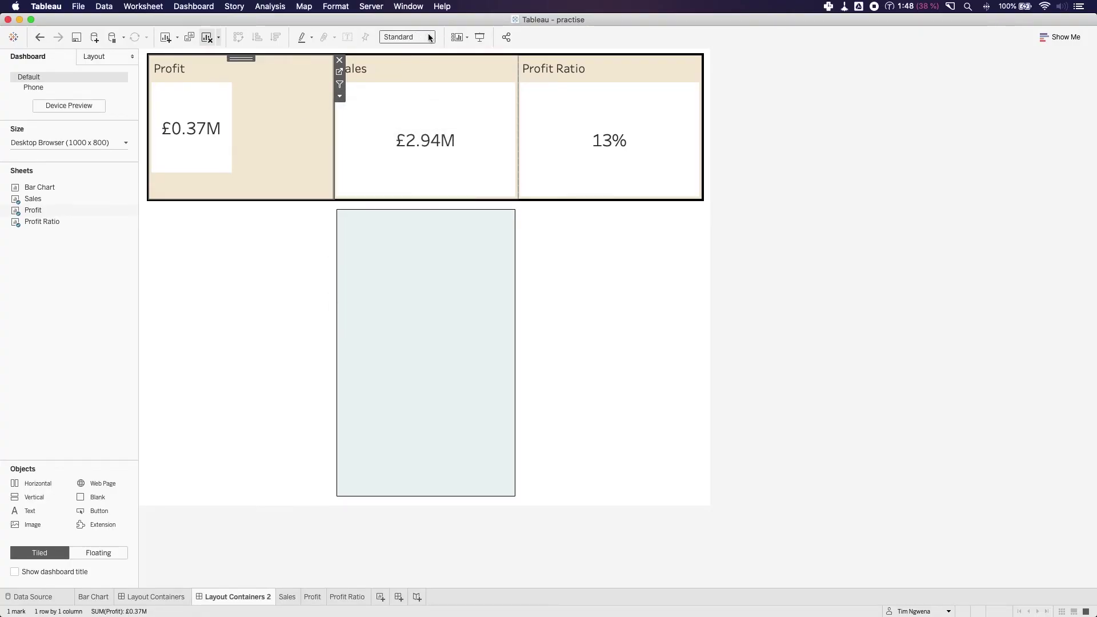
left_click(429, 37)
left_click(901, 105)
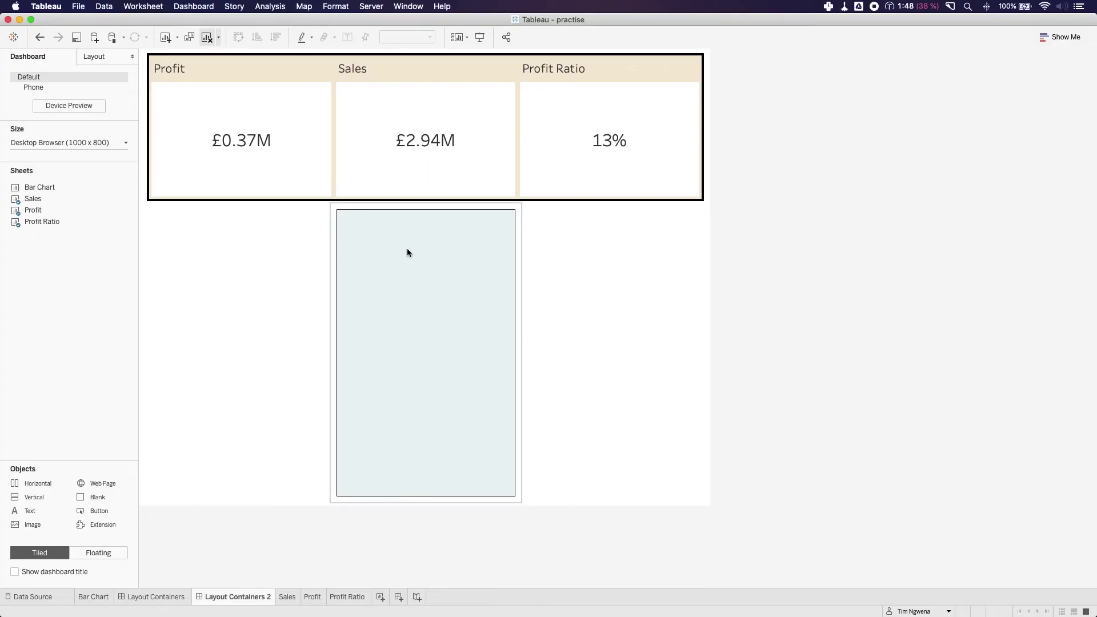
Move the light-blue vertical container between Profit and Sales, then stretch the horizontal container much taller
left_click(388, 268)
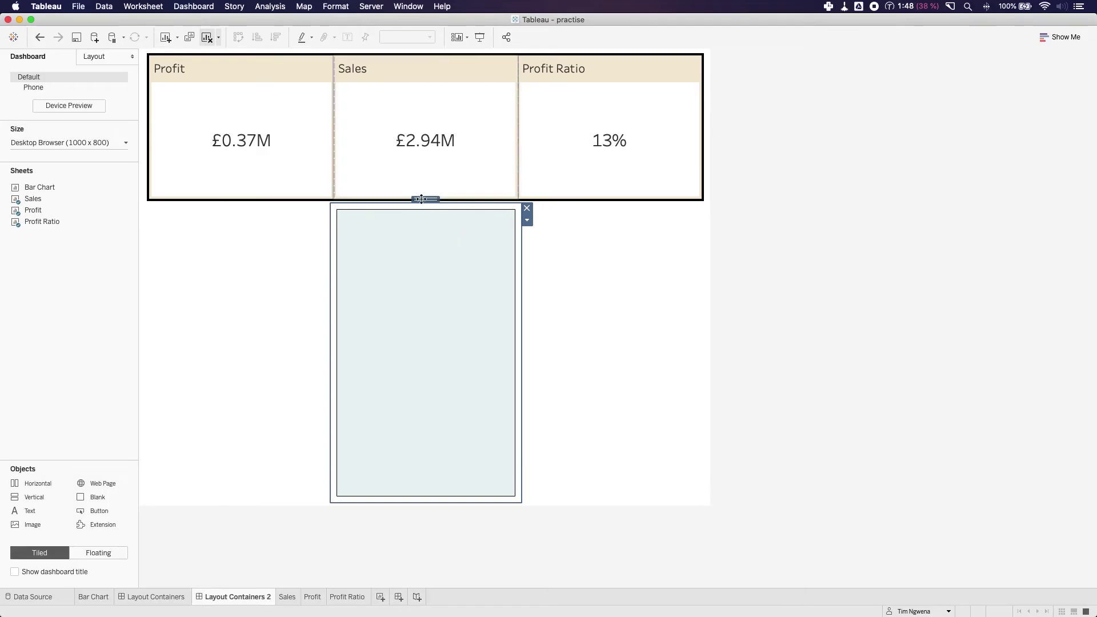
left_click_drag(425, 199, 374, 130)
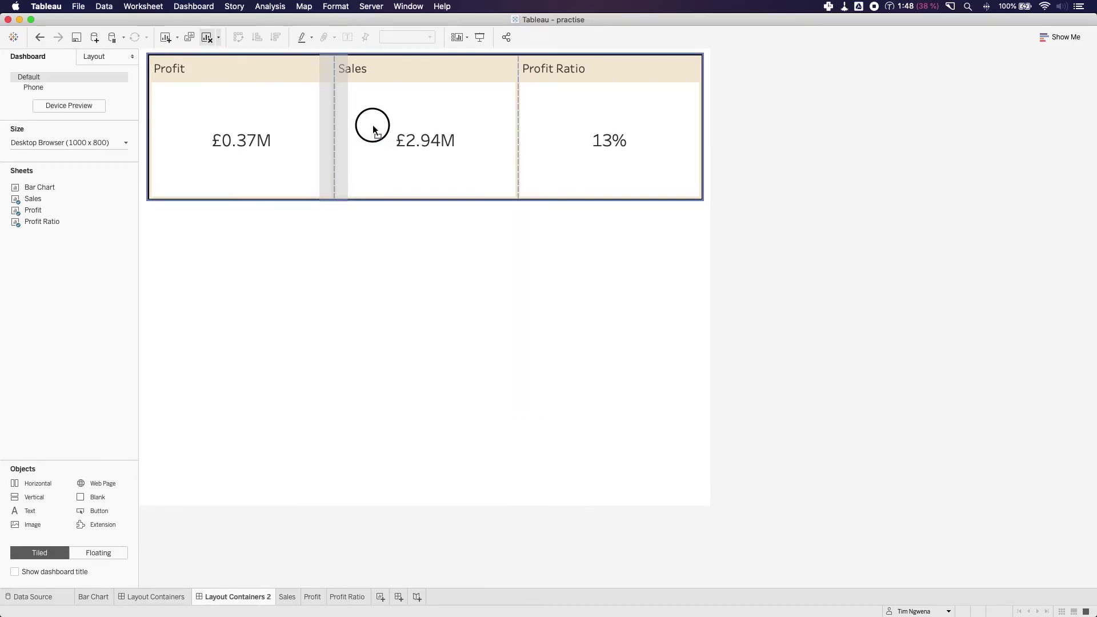
left_click_drag(375, 131, 374, 131)
left_click_drag(373, 129, 373, 127)
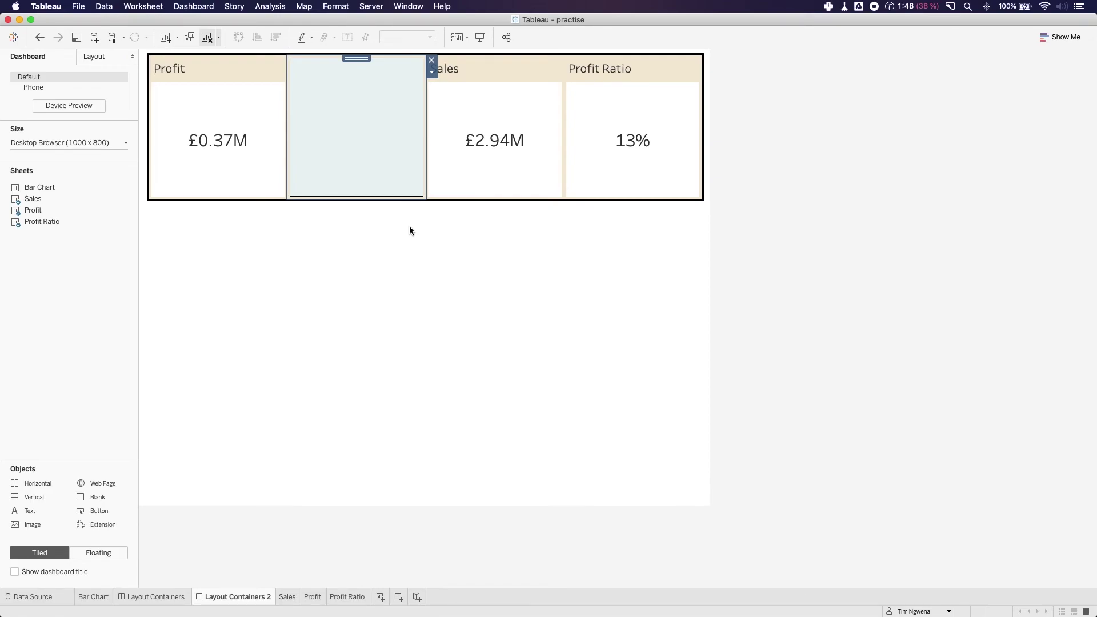
double_click(355, 58)
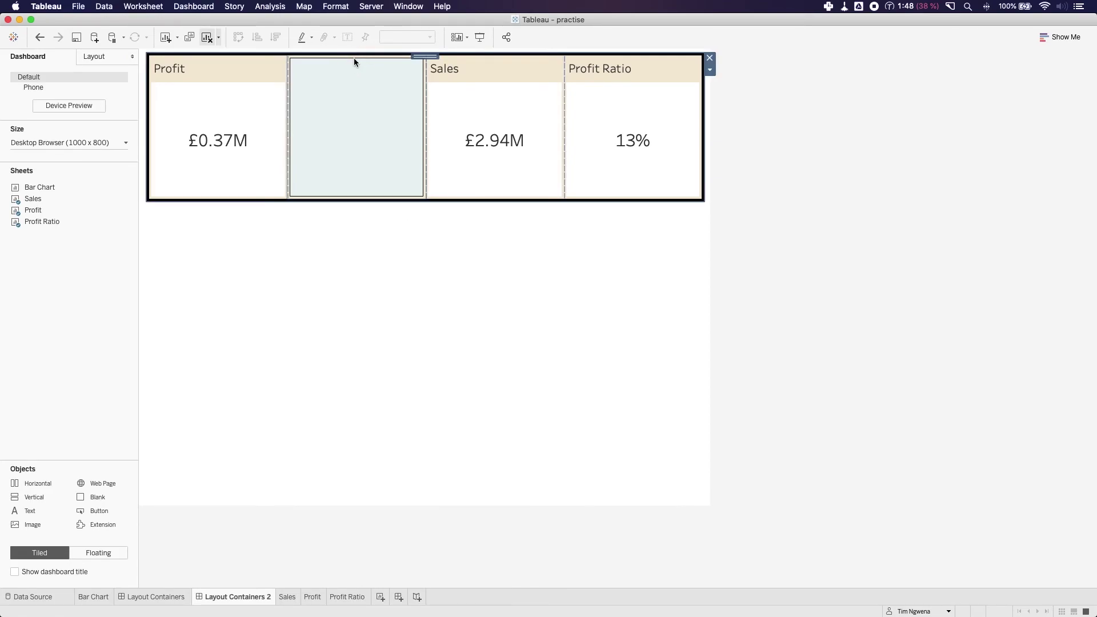
left_click_drag(427, 58, 433, 451)
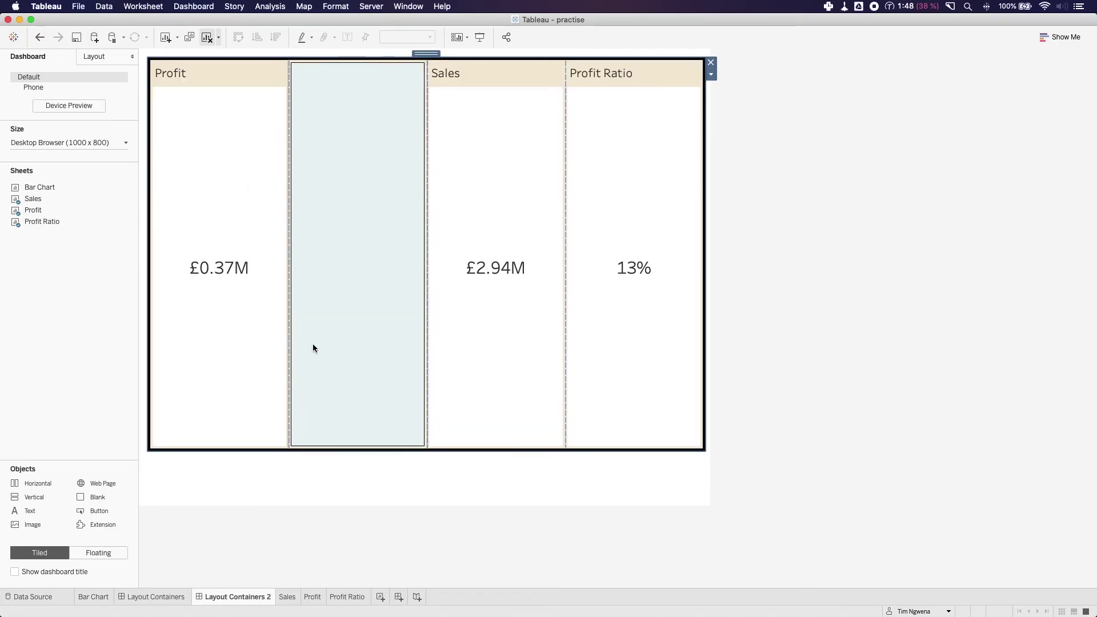
left_click(100, 59)
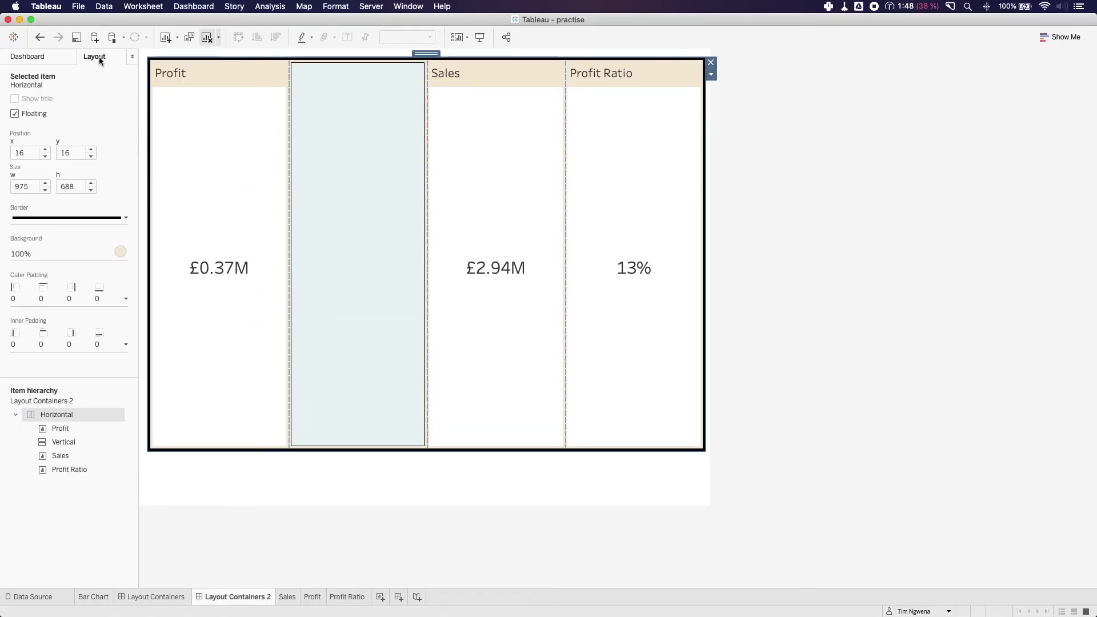
left_click(61, 418)
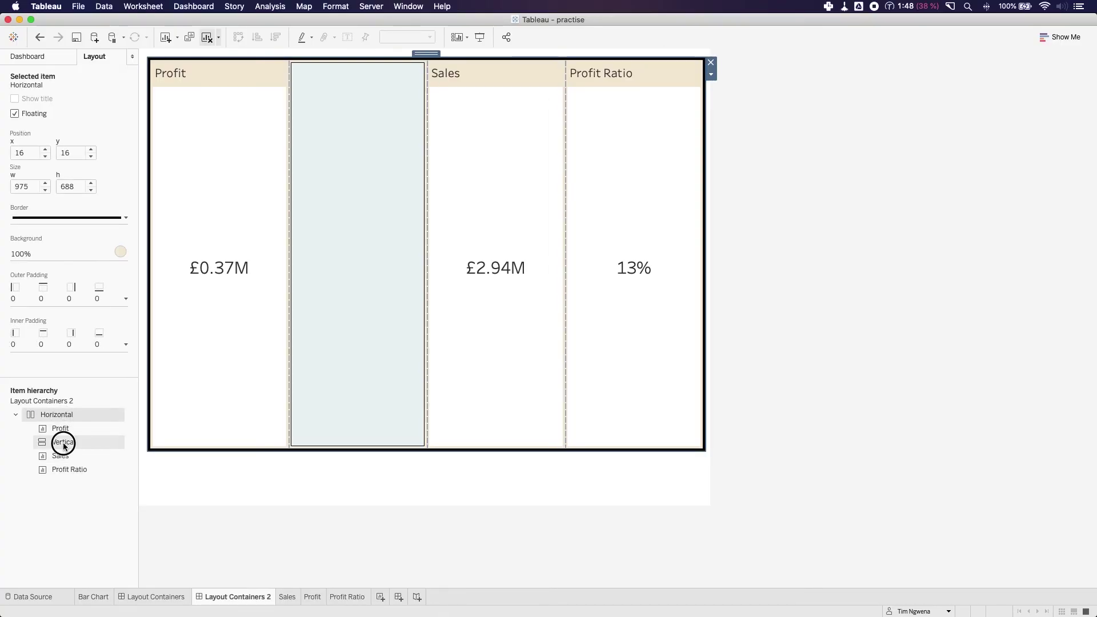
left_click(64, 443)
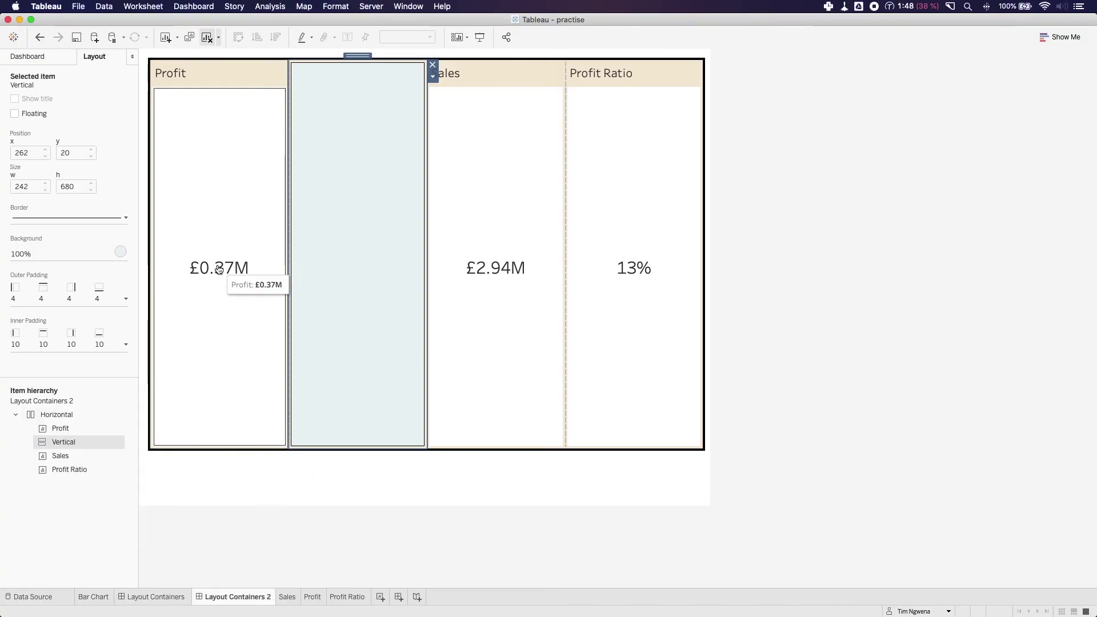
left_click(49, 59)
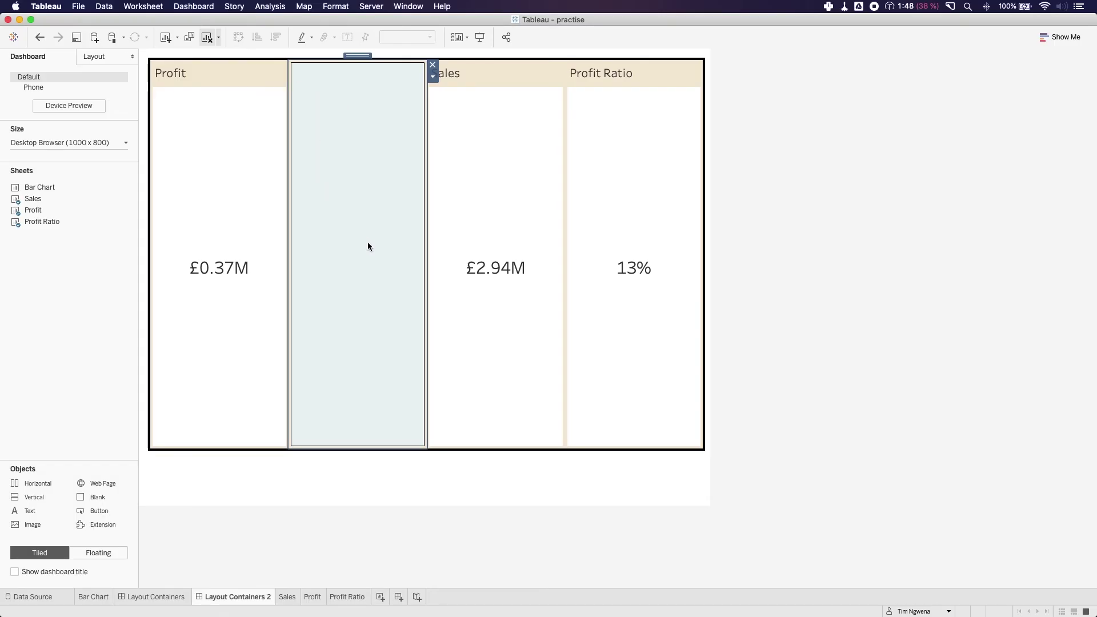
Stack three Blank objects top to bottom inside the vertical container
left_click_drag(85, 499, 334, 187)
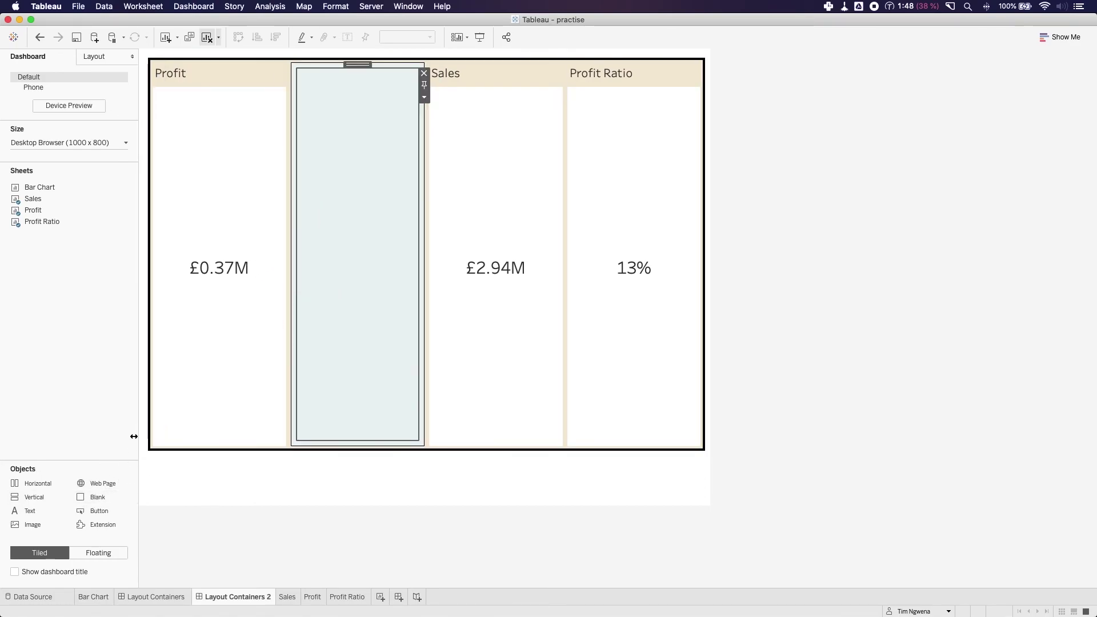
left_click(345, 414)
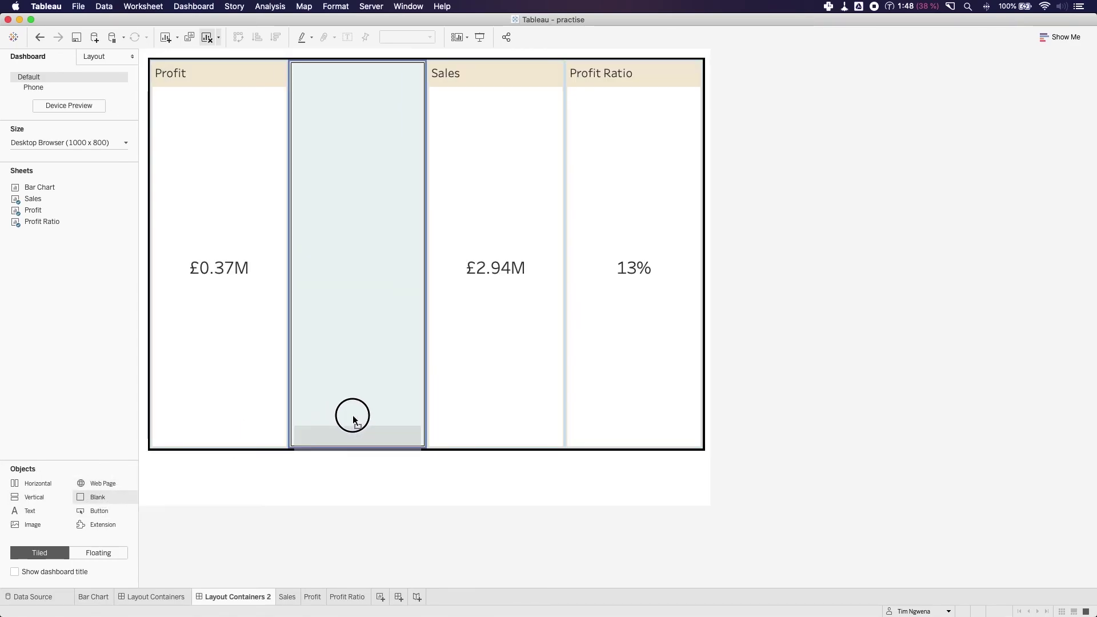
left_click_drag(353, 420, 353, 420)
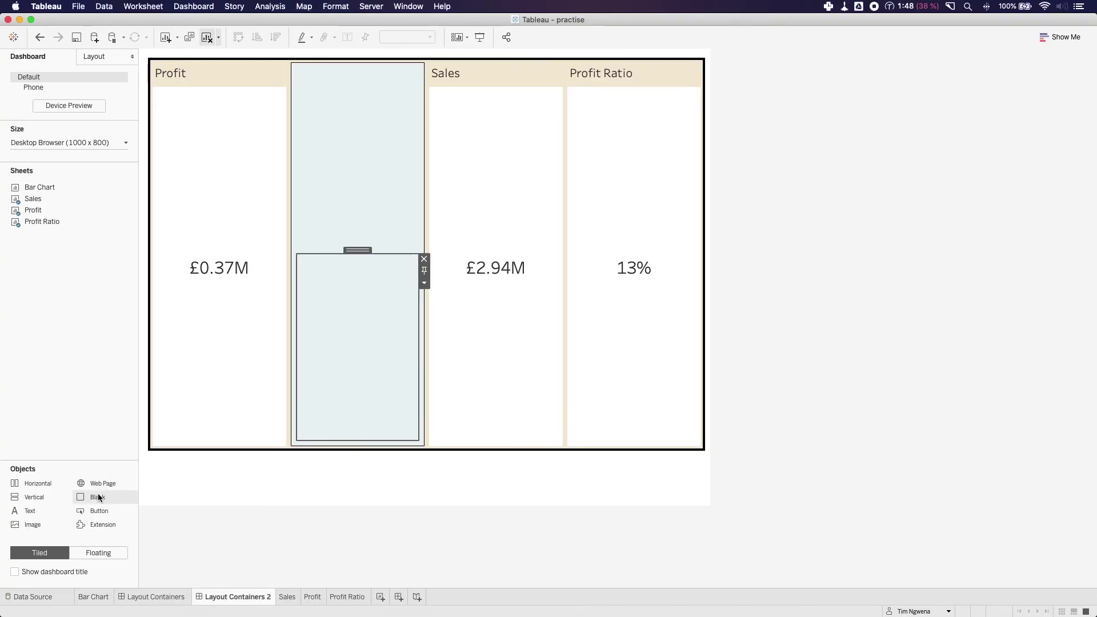
left_click_drag(98, 495, 362, 272)
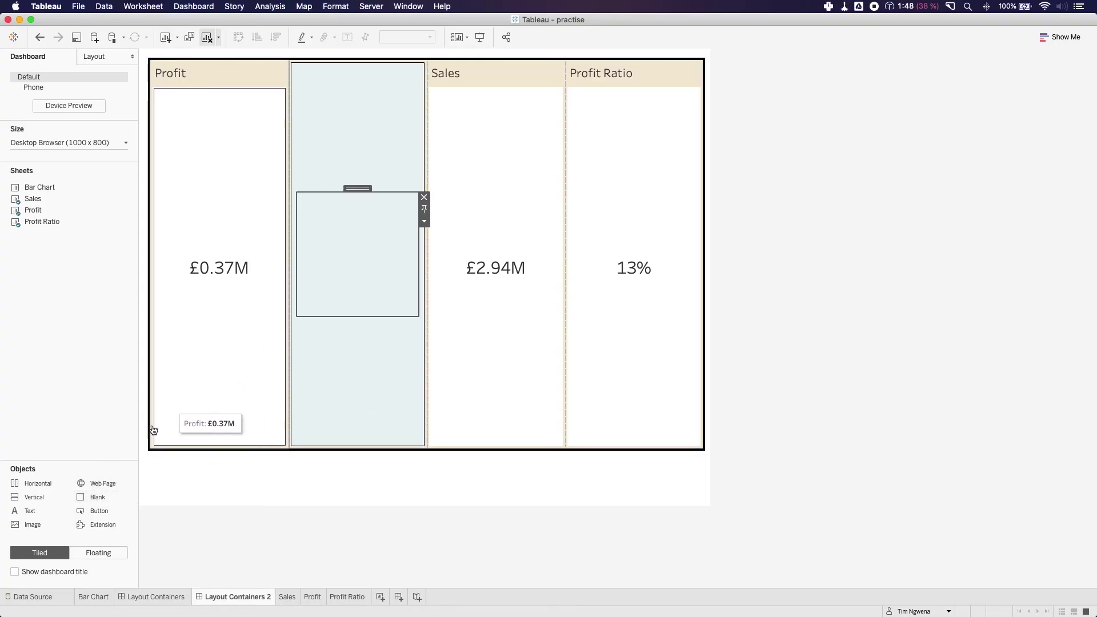
left_click(366, 139)
left_click_drag(303, 96, 328, 146)
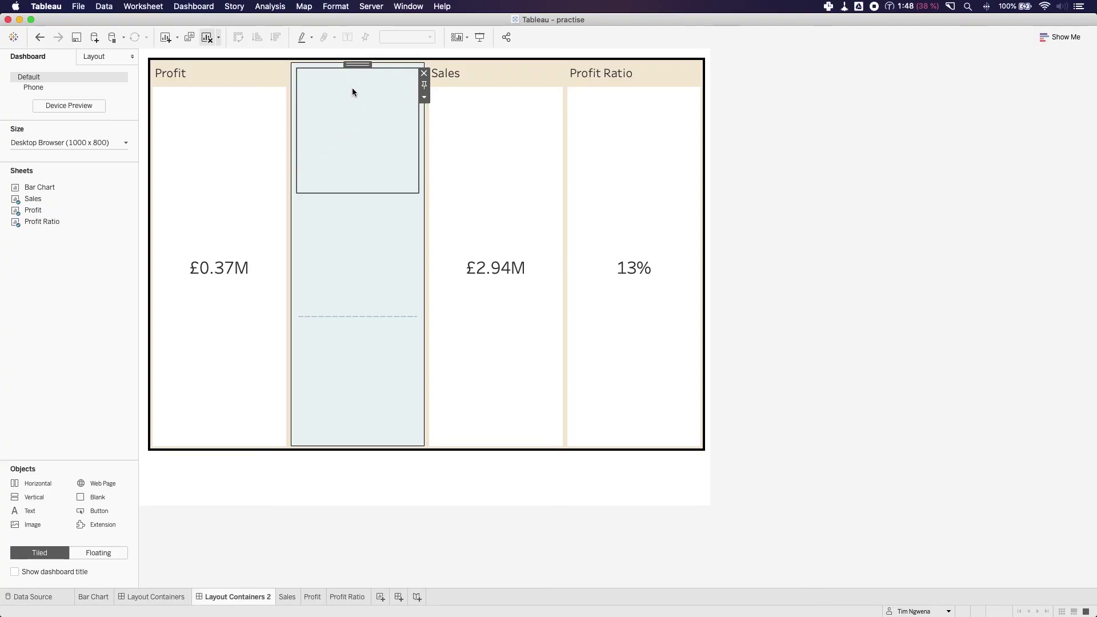
double_click(356, 63)
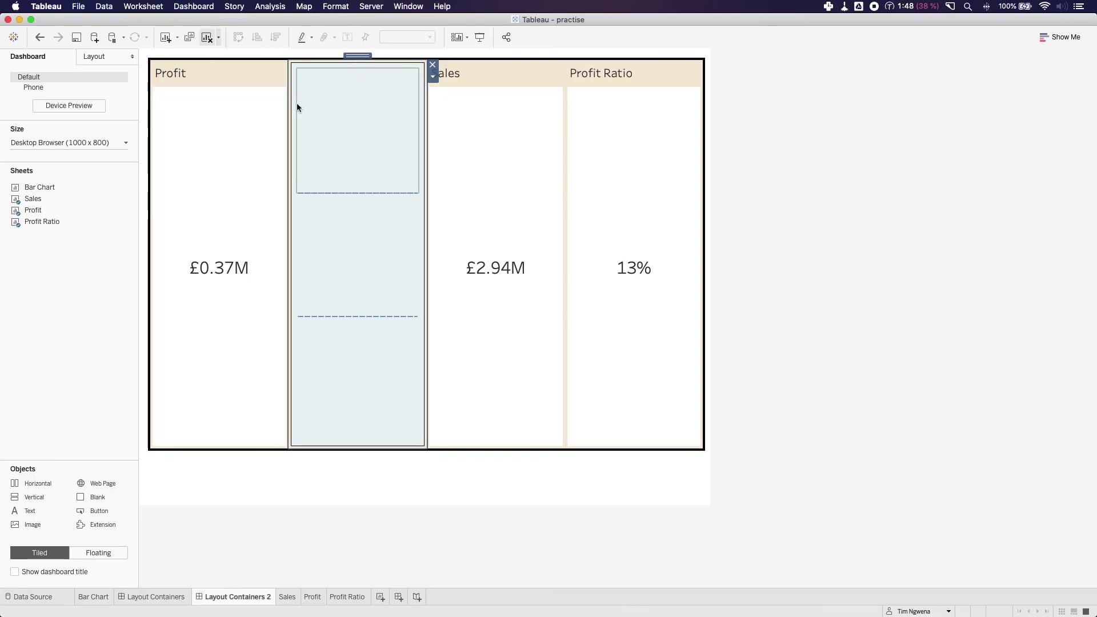
Raise the vertical container's inner padding to 17 on all sides
left_click(104, 59)
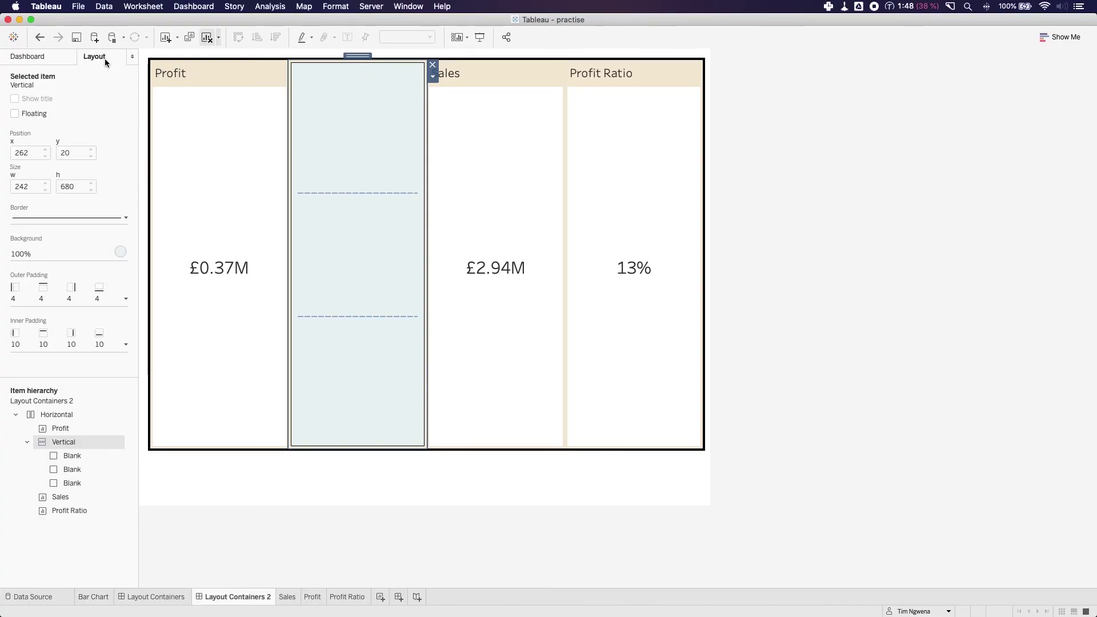
left_click(73, 342)
left_click(81, 383)
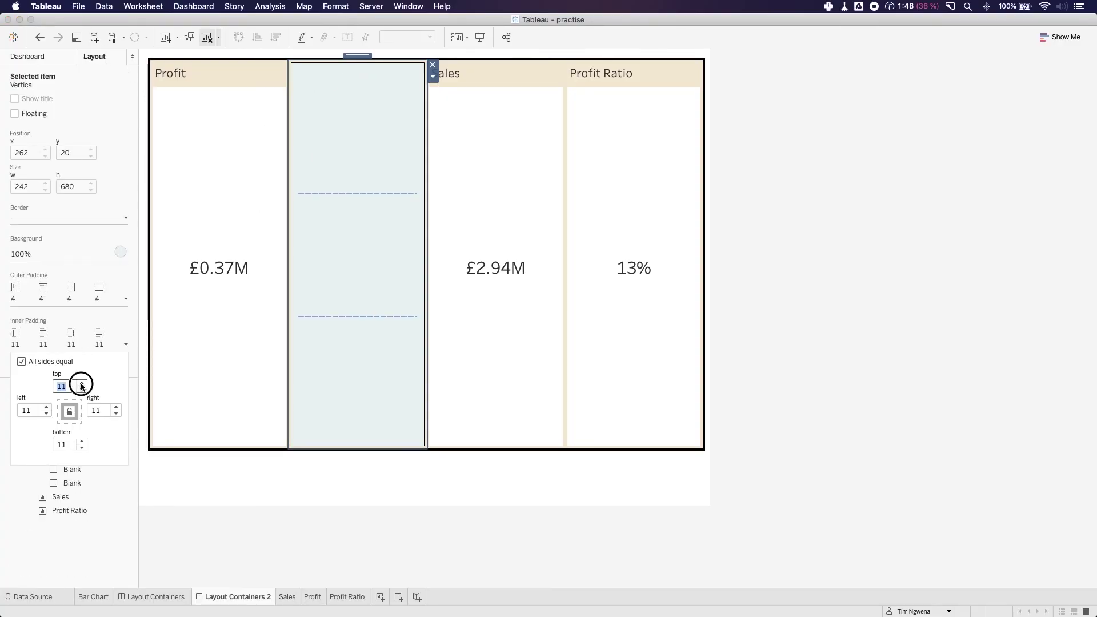
left_click(82, 384)
left_click(81, 383)
left_click(82, 383)
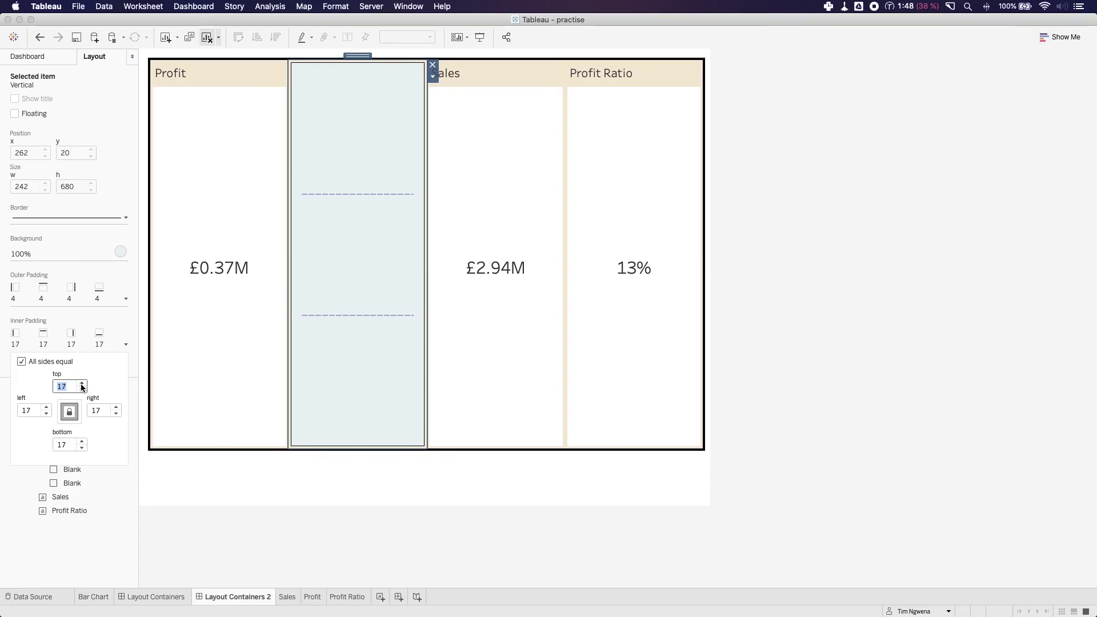
Select the top, middle and bottom blanks in turn to check the padding
left_click(348, 156)
left_click(337, 225)
left_click(364, 151)
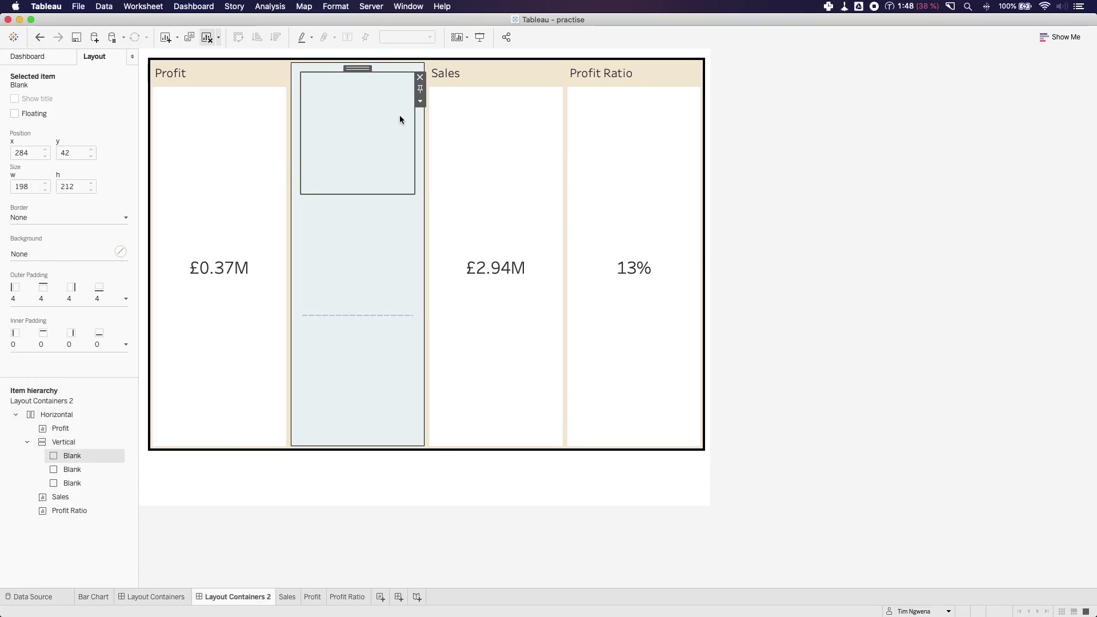
left_click(379, 274)
left_click(362, 354)
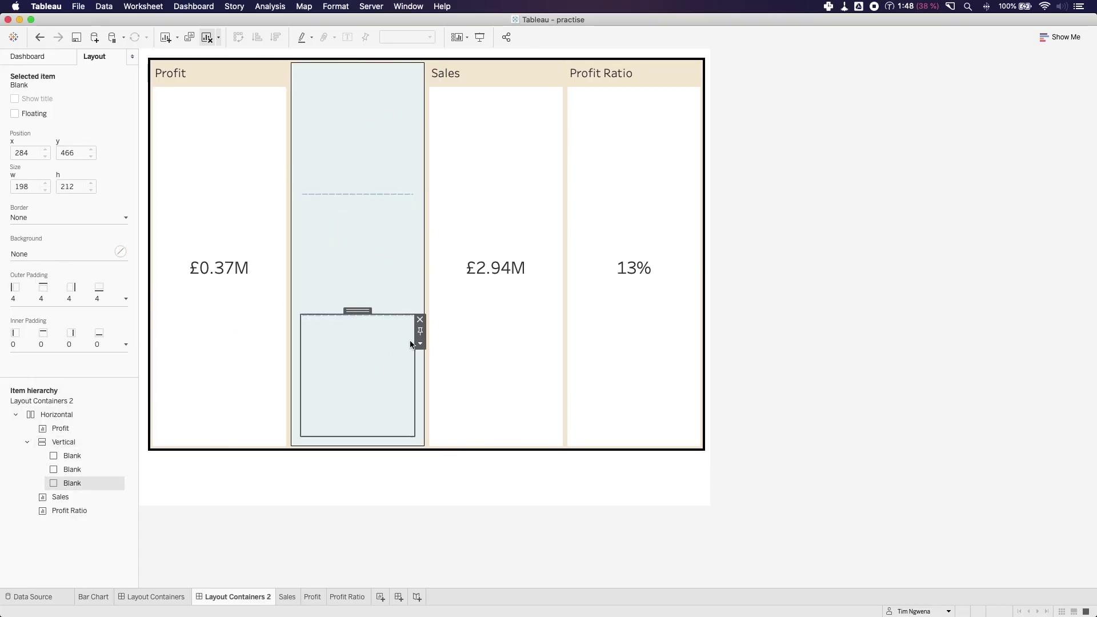
left_click(358, 270)
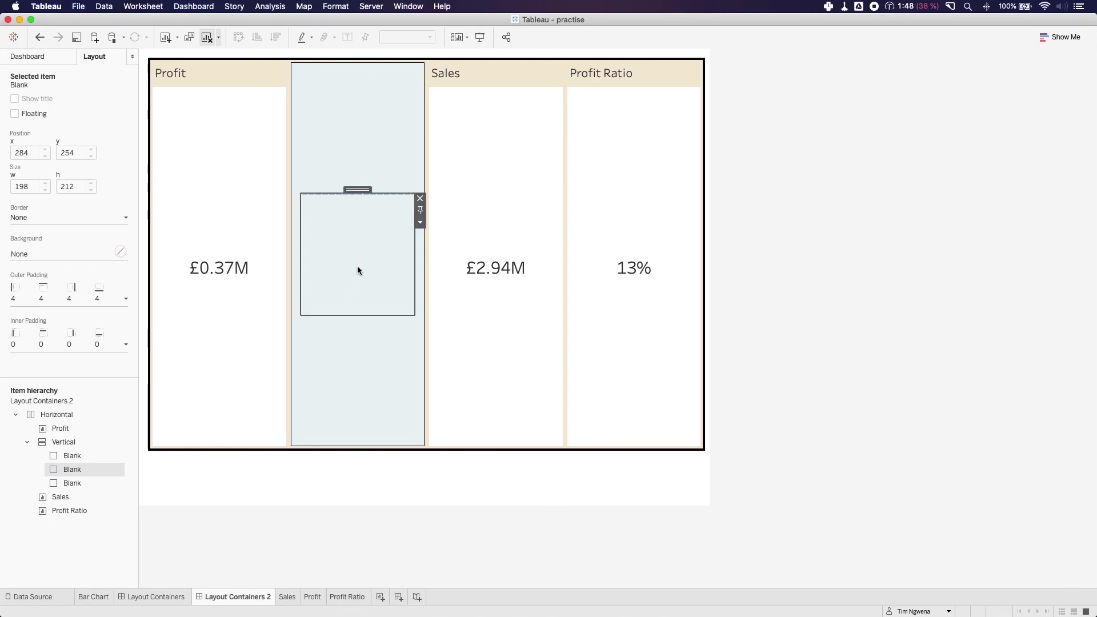